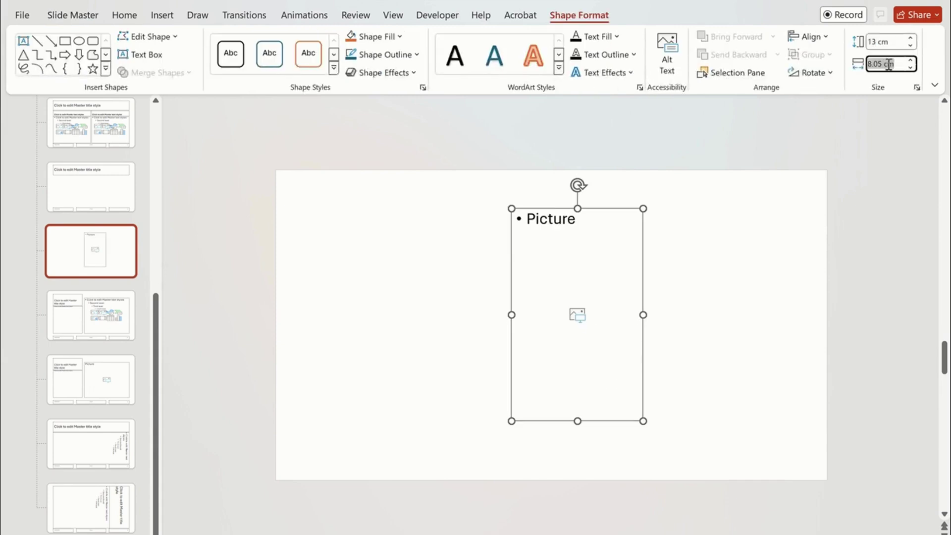
- Center the picture placeholder horizontally and vertically on the slide, and place a copy of it directly to its right
click(825, 36)
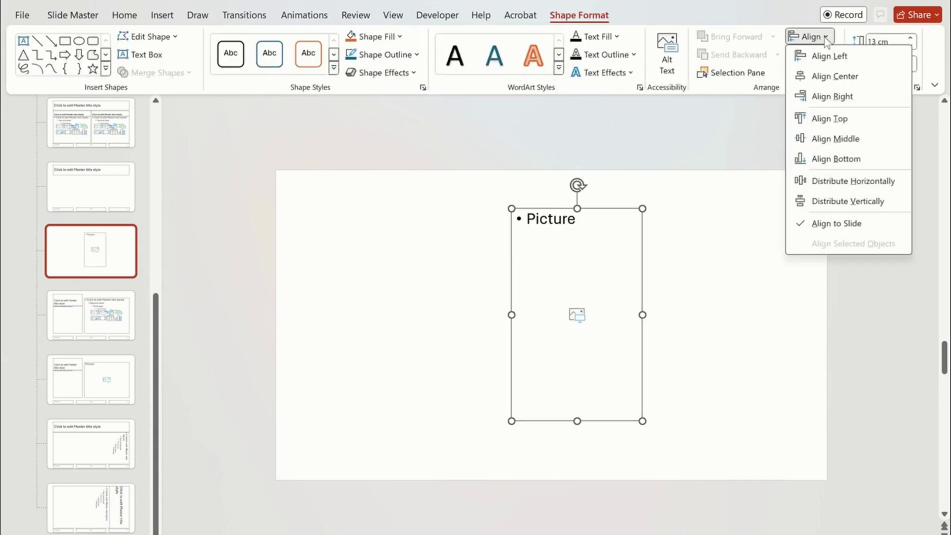
click(828, 77)
right_click(526, 221)
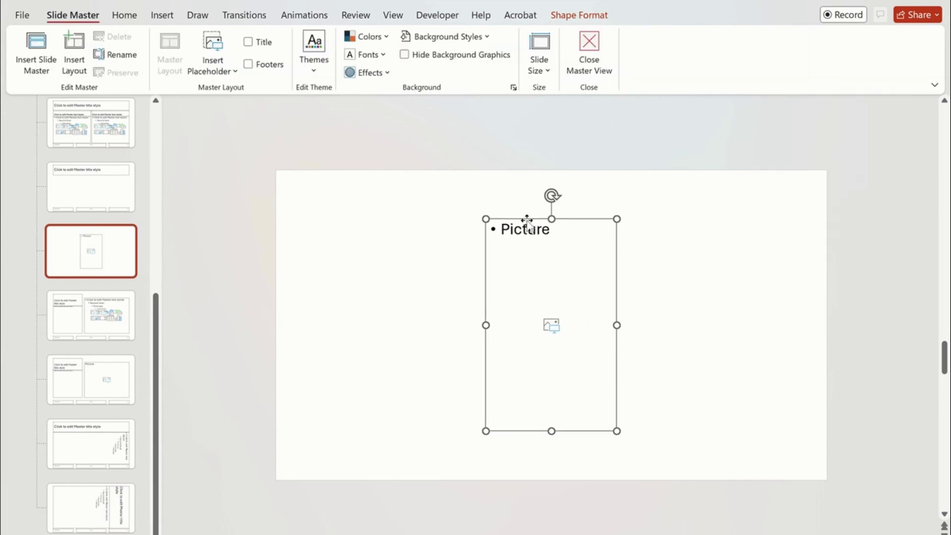
click(560, 215)
right_click(630, 244)
click(664, 297)
drag(550, 326, 688, 326)
- Paste four more copies of the picture placeholder and arrange all six in one horizontal row extending past both slide edges
right_click(688, 327)
click(721, 257)
drag(543, 352, 789, 357)
scroll(738, 351, down, 3)
key(ctrl+v)
drag(572, 355, 368, 356)
key(ctrl+v)
key(ctrl+v)
drag(535, 362, 816, 350)
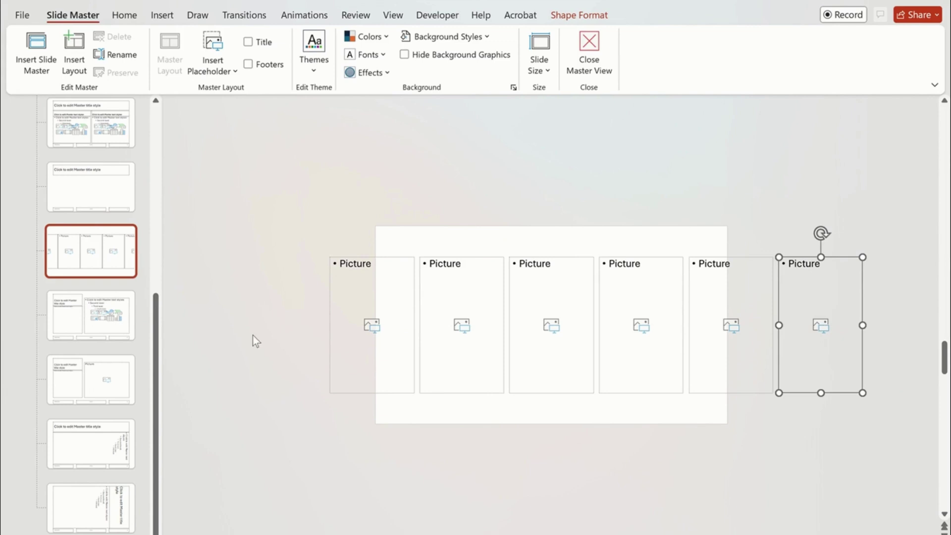
- Move the leftmost placeholder slightly further outward and distribute all six placeholders horizontally
drag(365, 354, 337, 353)
drag(262, 228, 928, 421)
click(578, 15)
click(824, 39)
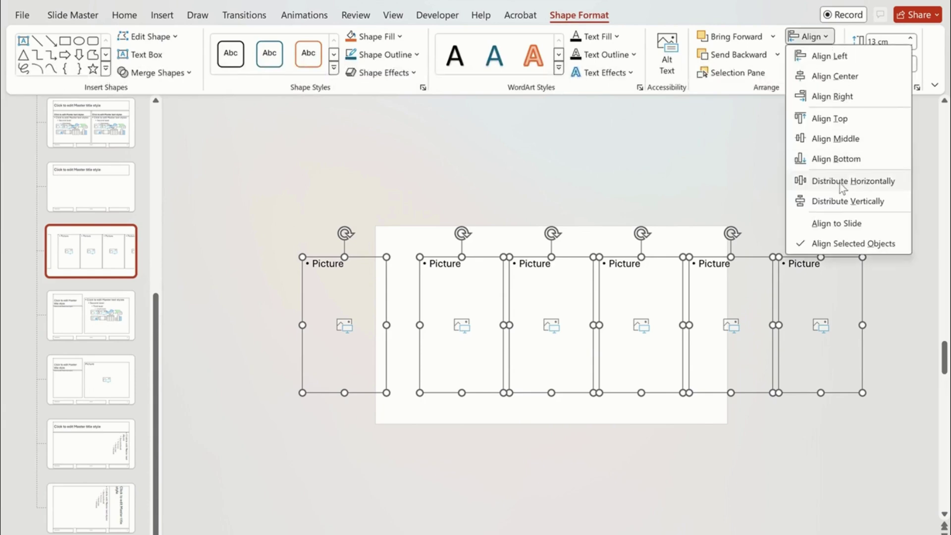
click(839, 183)
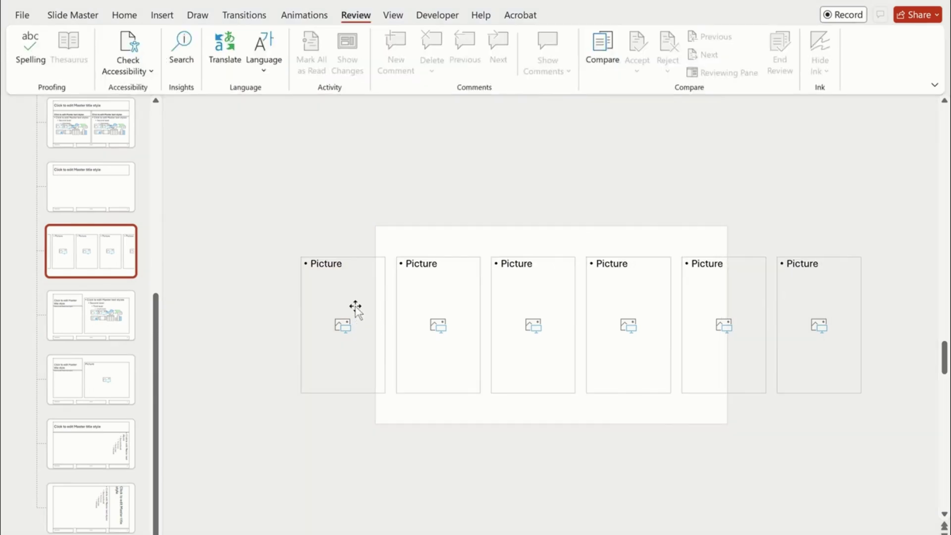
- Select all six picture placeholders and shift the row left so it is centered over the slide
click(361, 299)
shift+click(431, 295)
shift+click(548, 302)
shift+click(632, 300)
shift+click(741, 303)
shift+click(783, 305)
drag(746, 307, 713, 307)
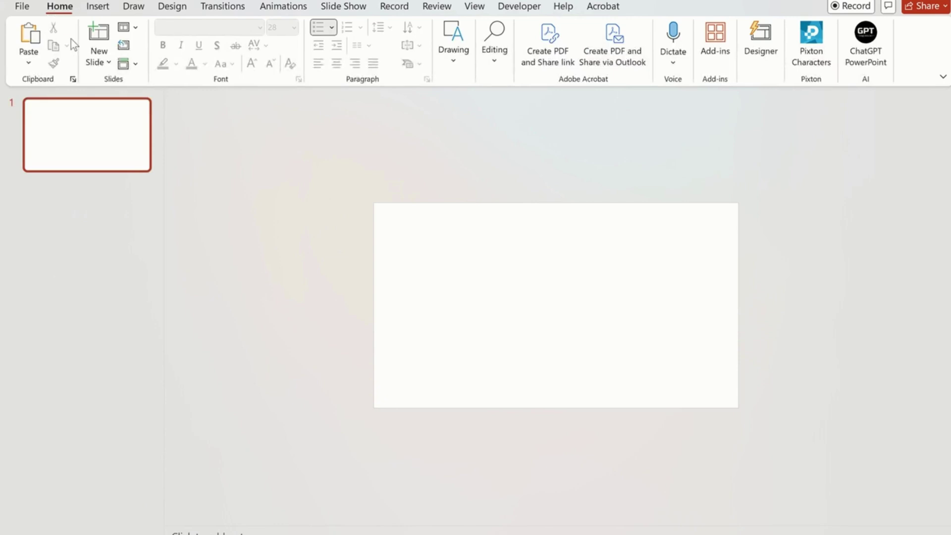
- Add a new slide with the modified Blank layout and delete the original empty slide 1
click(107, 65)
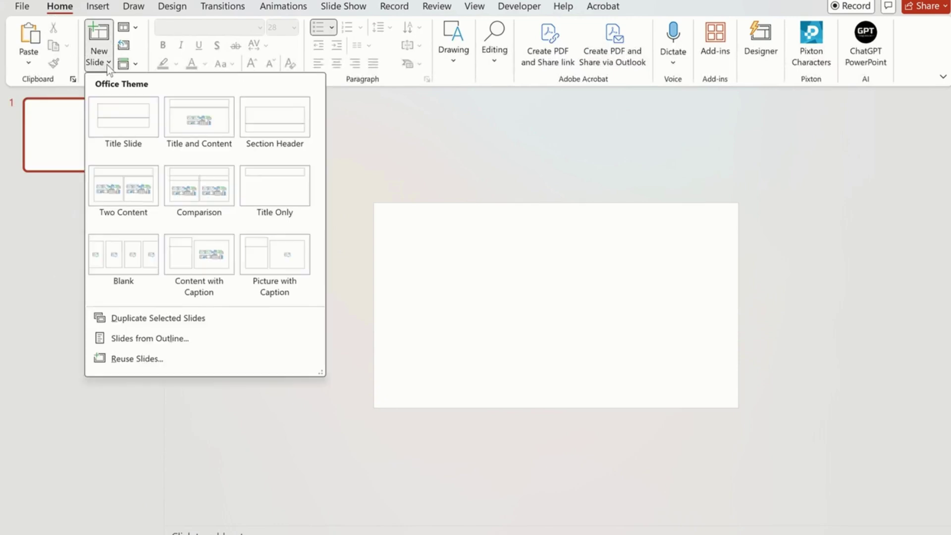
click(120, 254)
click(96, 133)
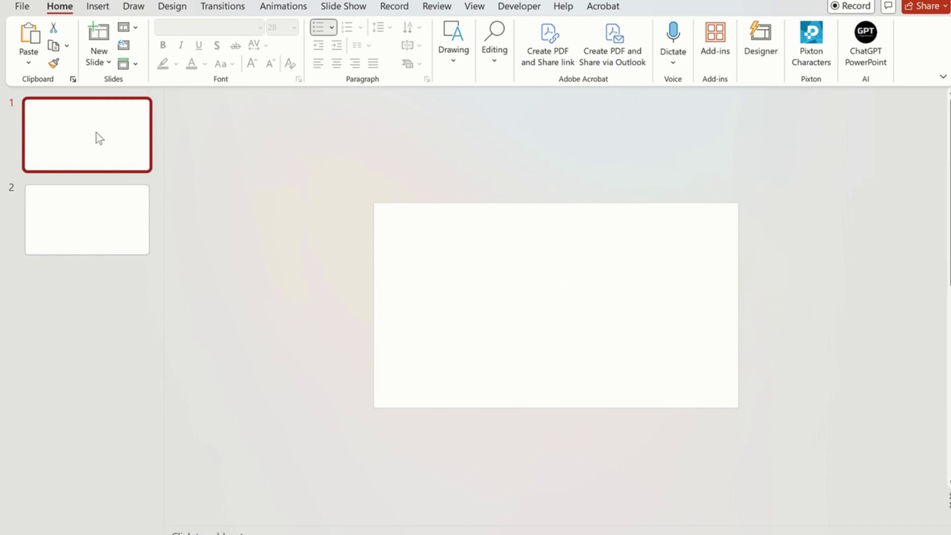
key(Delete)
- Insert the Pepsi can picture in the first placeholder and the Coca-Cola bottle picture in the second
click(308, 305)
key(Escape)
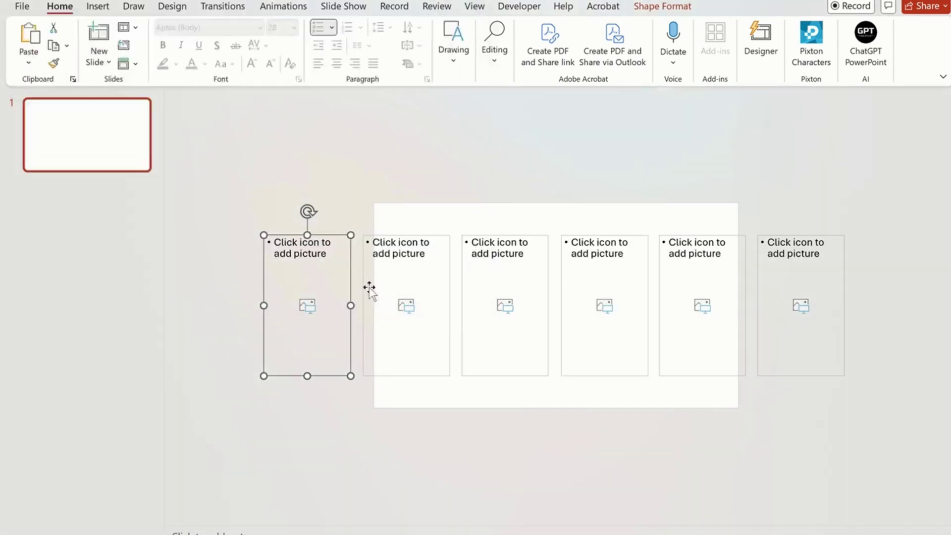
click(406, 305)
double_click(244, 212)
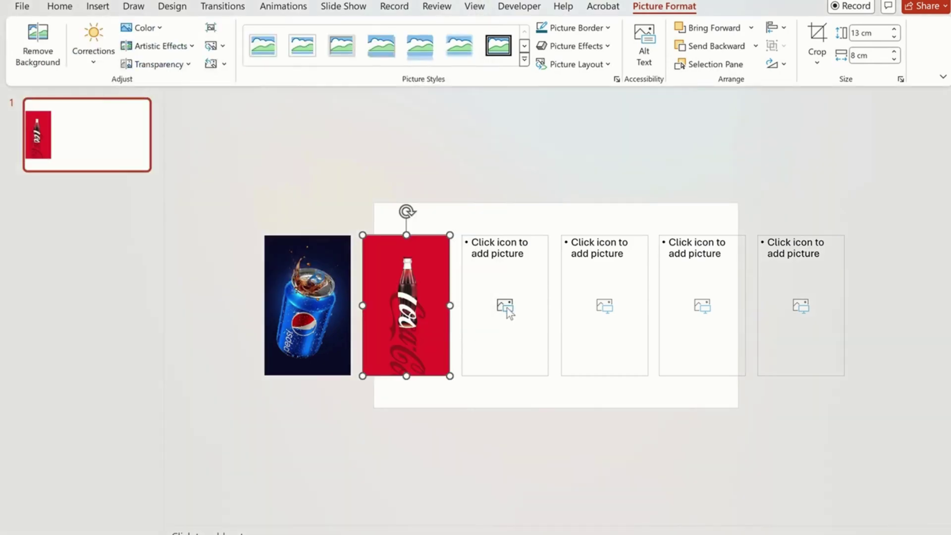
- Fill the third placeholder with the Sprite picture and the fourth with the Fanta picture
click(505, 306)
click(185, 186)
click(357, 276)
click(604, 305)
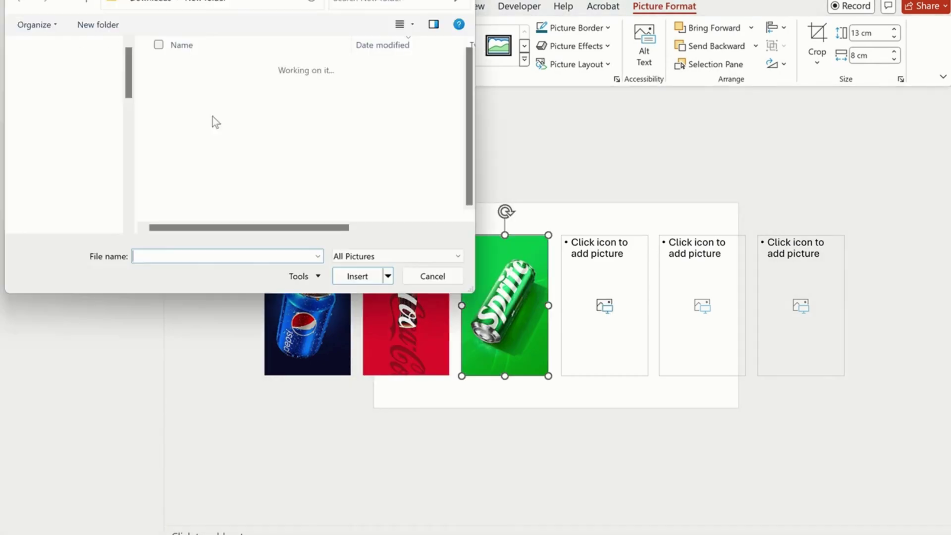
click(185, 150)
click(357, 276)
- Fill the fifth placeholder with the Lipton picture and the sixth with the Pepsi Max picture
click(702, 317)
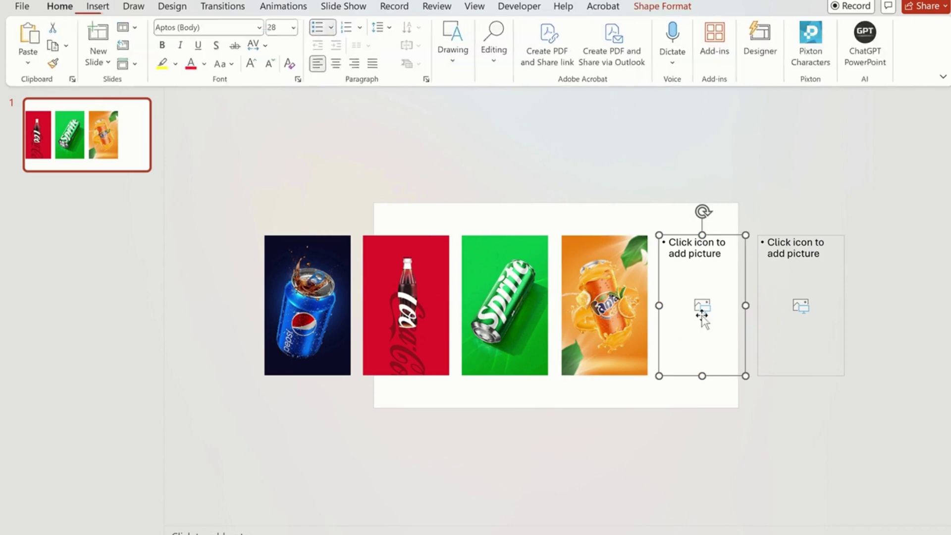
click(702, 306)
click(185, 127)
click(353, 275)
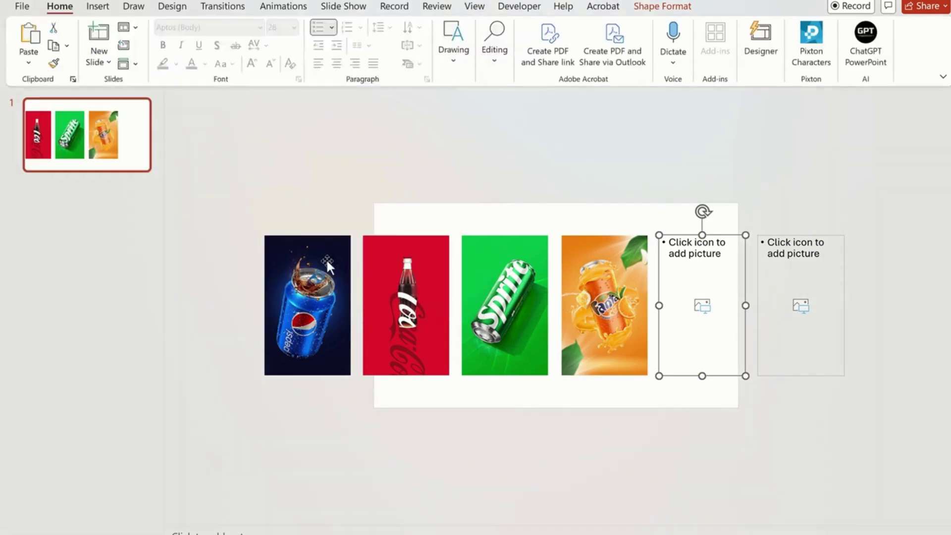
click(800, 305)
click(184, 88)
click(357, 276)
- Draw a rectangle about 13 cm high and 8 cm wide and place it above the picture row
click(99, 6)
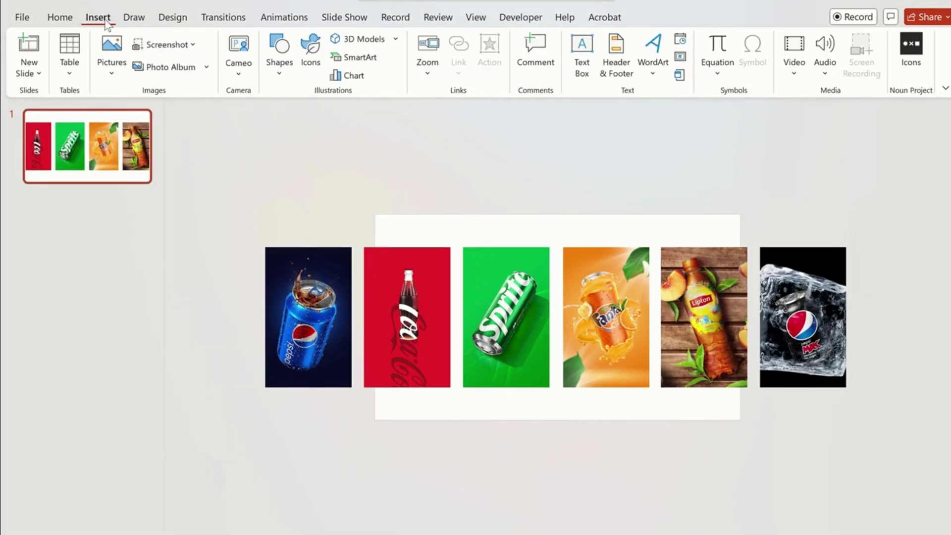
click(280, 62)
click(272, 210)
drag(506, 292, 551, 388)
mouse_move(518, 350)
mouse_down()
mouse_move(513, 183)
mouse_move(586, 201)
mouse_move(618, 186)
mouse_up()
- Copy the rectangle and paste it repeatedly to build an evenly spaced row of five rectangles above the pictures
key(ctrl+c)
key(ctrl+v)
scroll(642, 216, down, 1)
click(643, 216)
key(ctrl+v)
drag(525, 217, 690, 200)
click(792, 193)
key(ctrl+v)
drag(520, 205, 547, 204)
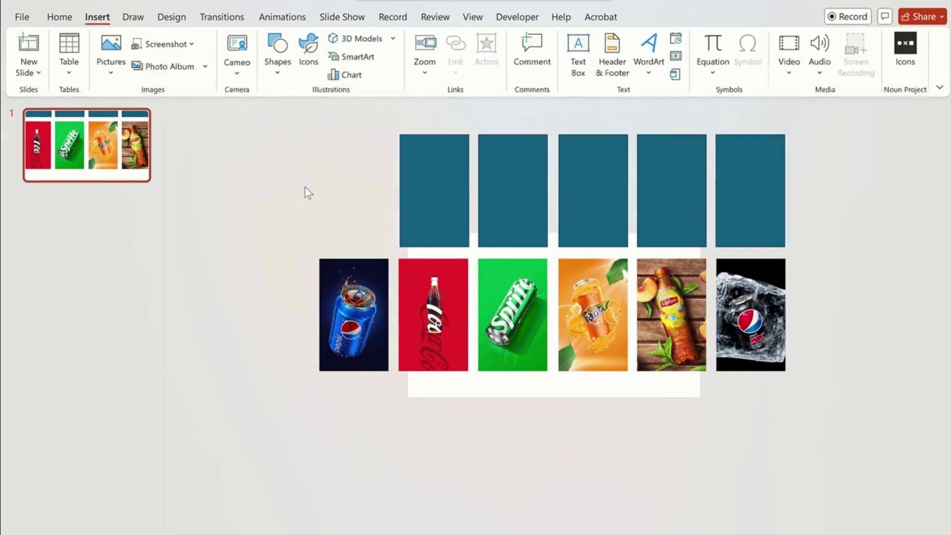
- Center the row of five rectangles over the slide and group them
click(424, 192)
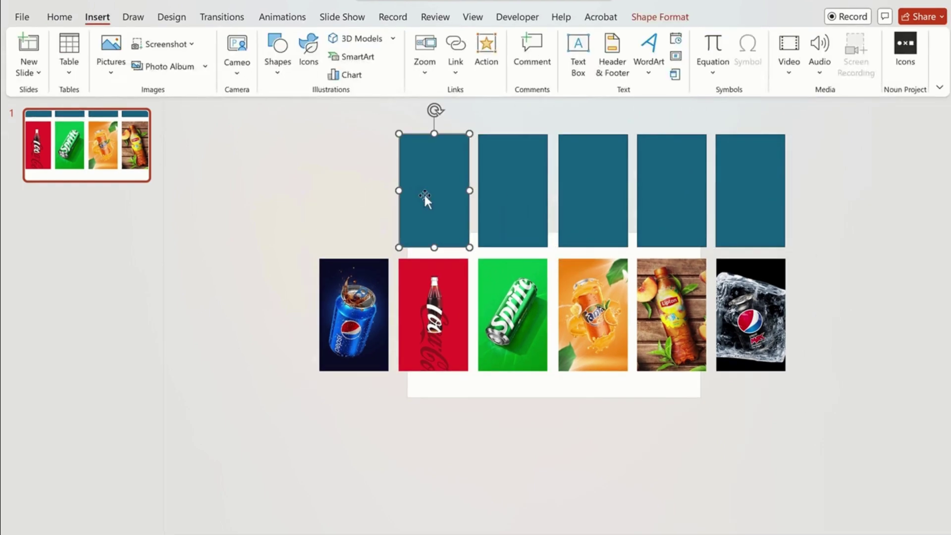
shift+click(512, 195)
shift+click(592, 197)
drag(735, 200, 695, 203)
click(671, 23)
click(830, 57)
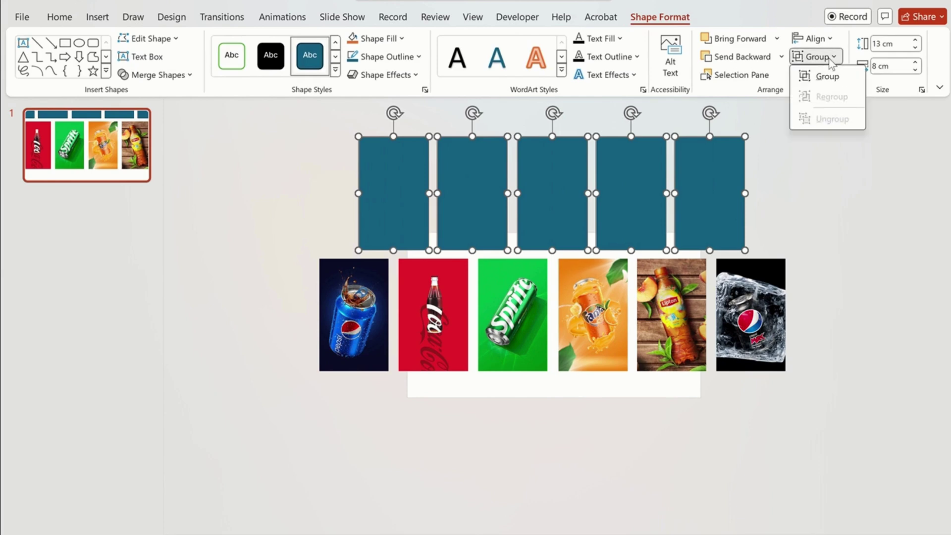
click(823, 77)
click(837, 138)
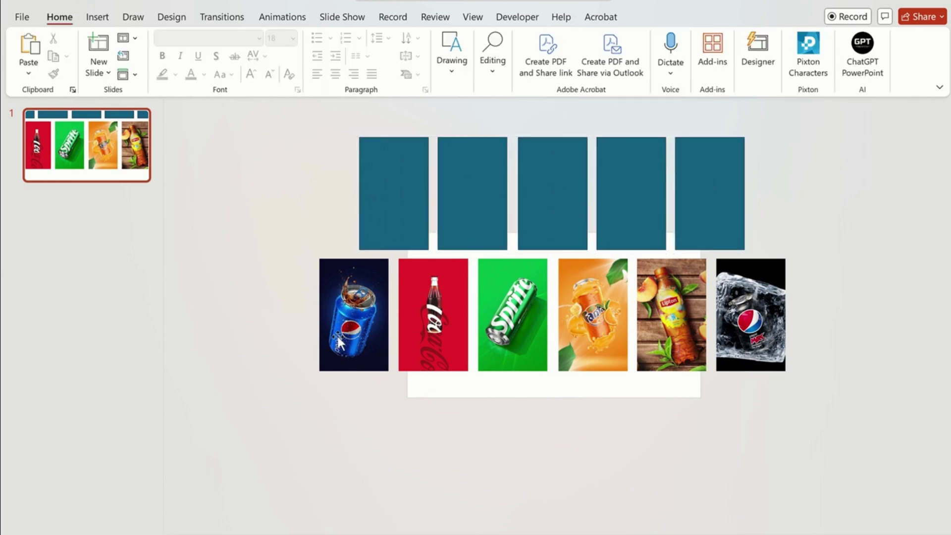
- Select all six pictures and apply the light gray Recolor option to them
click(342, 343)
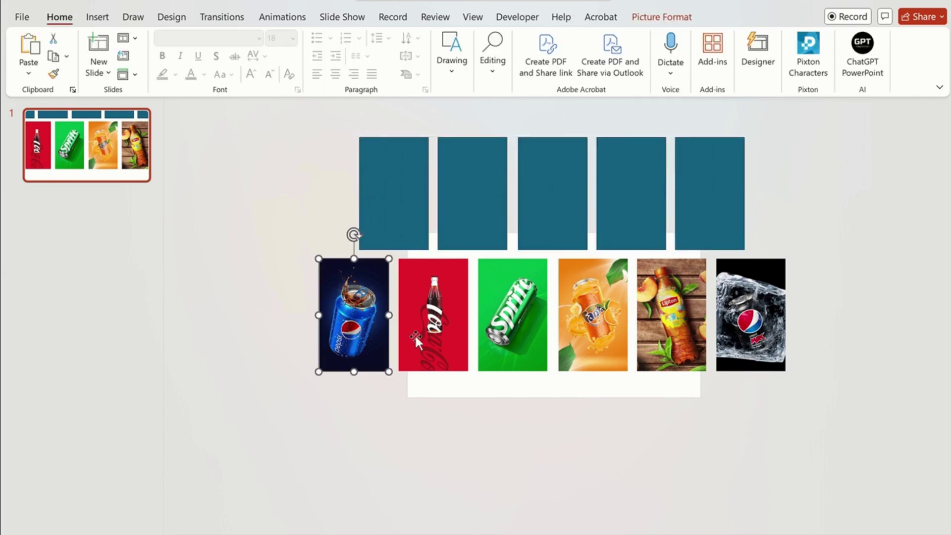
shift+click(671, 345)
shift+click(768, 342)
click(647, 22)
click(154, 43)
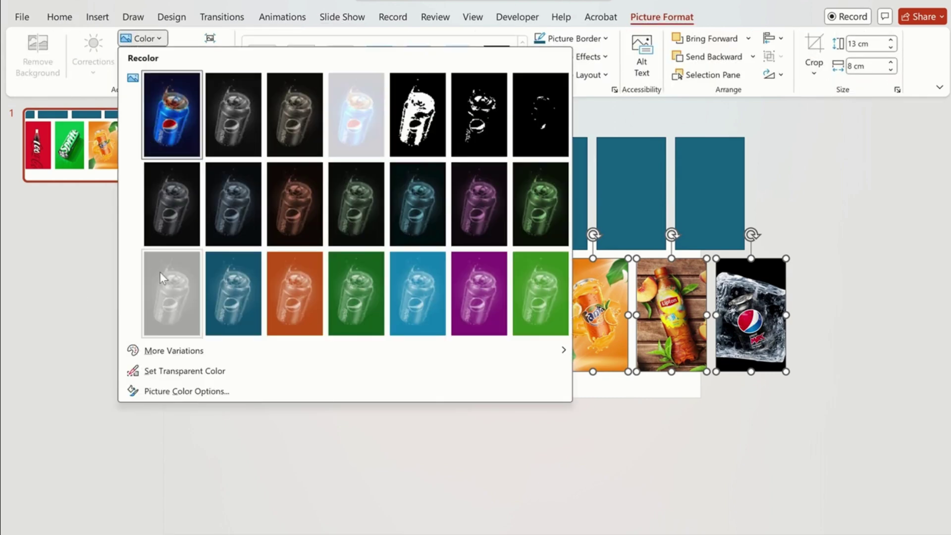
click(171, 291)
click(171, 292)
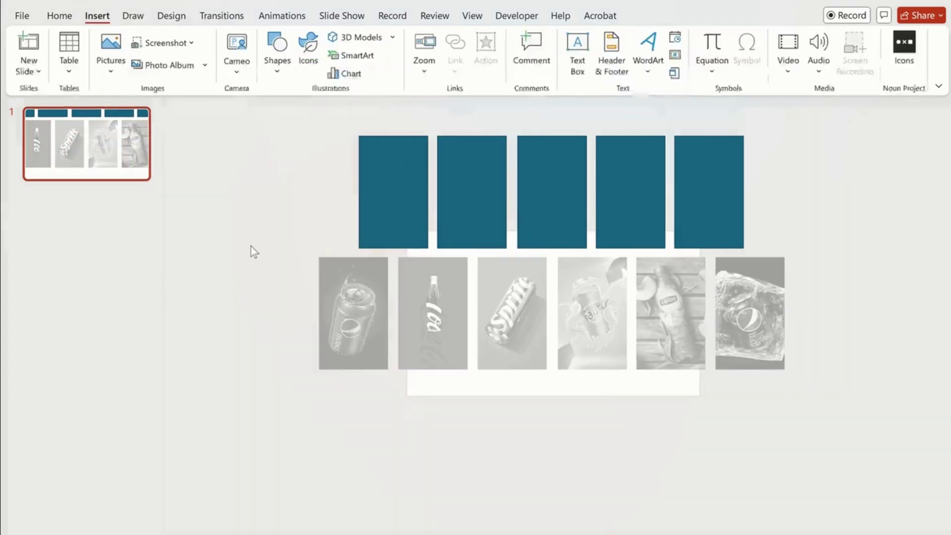
- Select all six pictures and shift the row right until the Pepsi can picture sits under the middle rectangle
click(358, 346)
shift+click(434, 336)
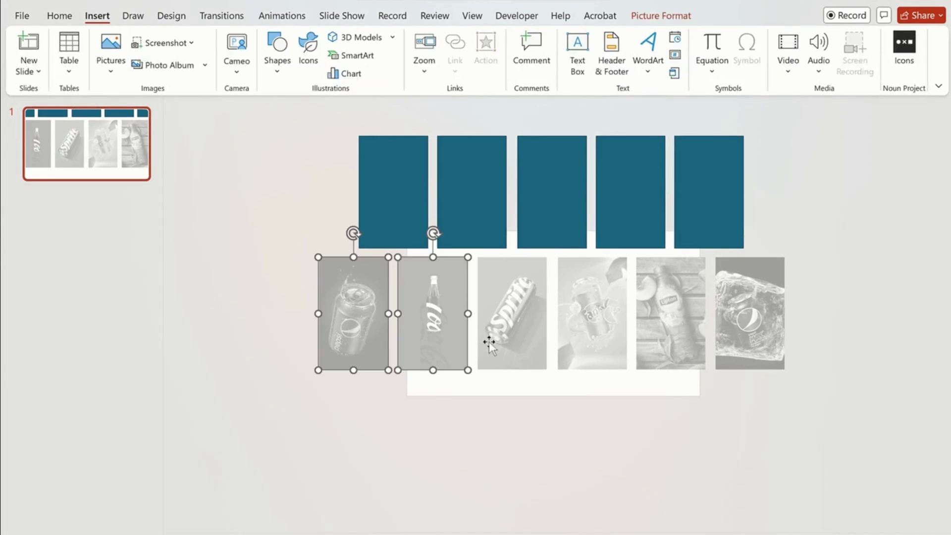
shift+click(489, 340)
shift+click(570, 341)
shift+click(686, 330)
shift+click(716, 314)
drag(445, 309, 646, 315)
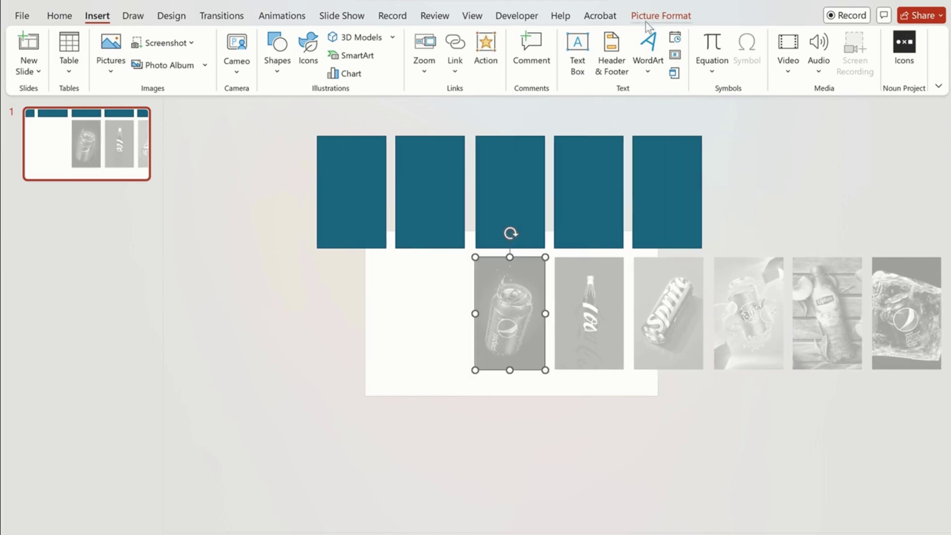
- Restore the original color of the Pepsi can picture with No Recolor
click(645, 21)
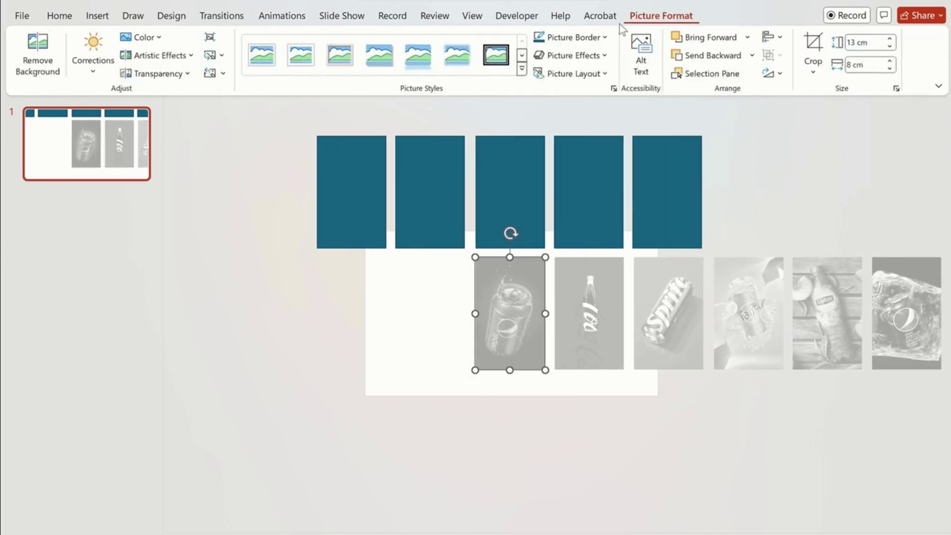
click(161, 39)
click(179, 340)
- Duplicate slide 1 and shift the copy's picture row left until the Coca-Cola picture sits under the middle rectangle
click(59, 159)
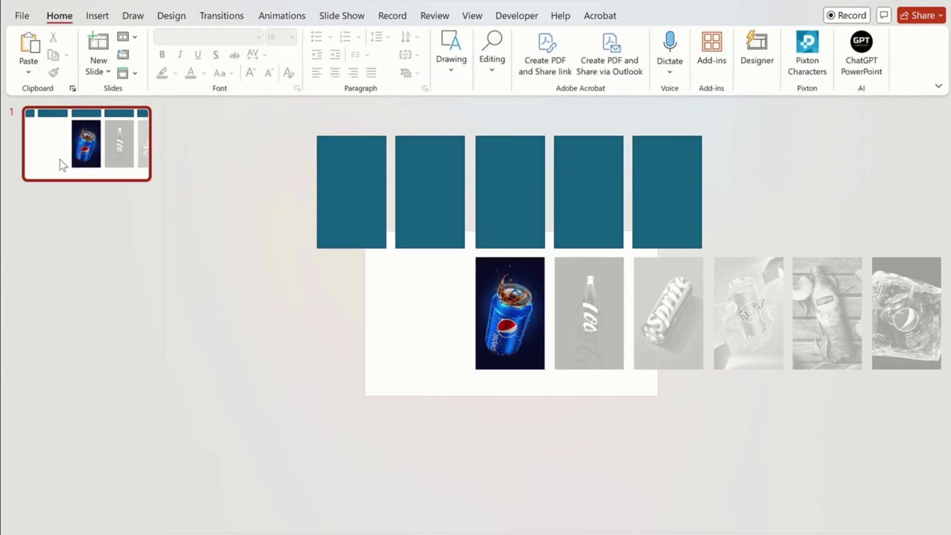
right_click(59, 159)
click(107, 297)
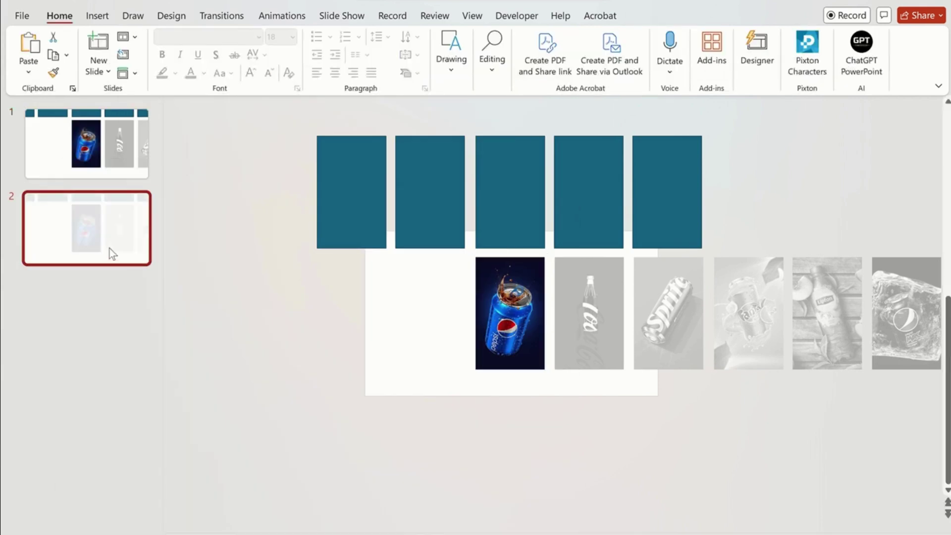
click(512, 331)
shift+click(564, 323)
shift+click(671, 319)
shift+click(747, 320)
shift+click(810, 317)
shift+click(911, 303)
drag(847, 315, 769, 314)
- On slide 2, recolor the Pepsi can picture light gray and restore the Coca-Cola picture's original color
click(496, 327)
click(661, 16)
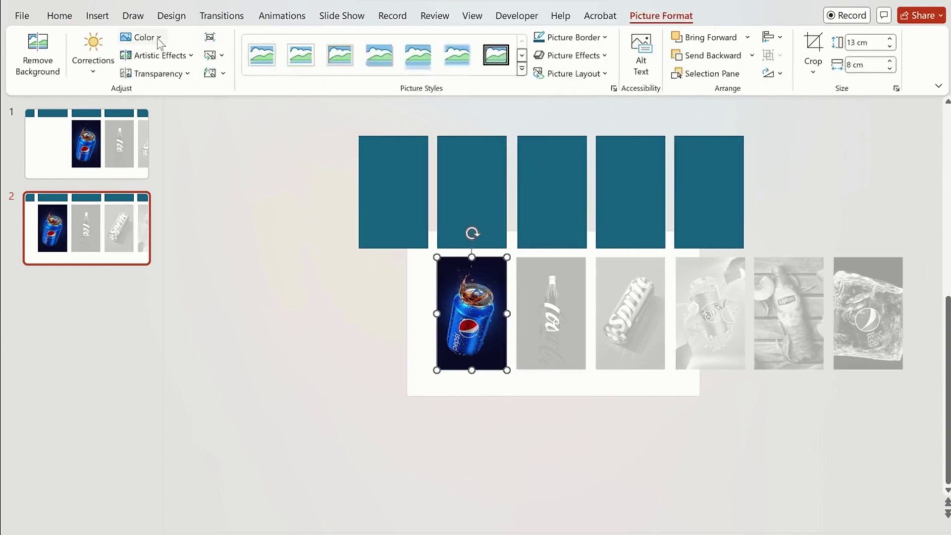
click(156, 39)
click(168, 530)
click(549, 312)
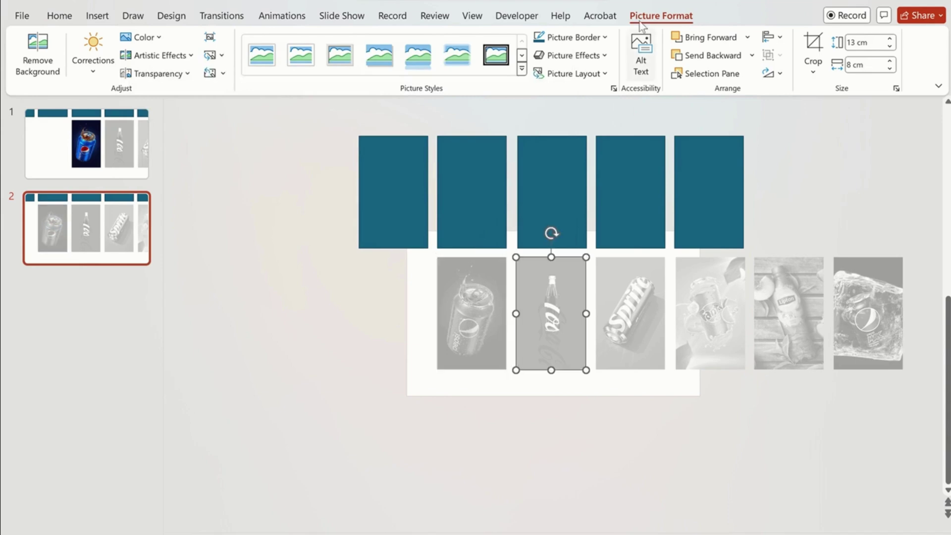
click(144, 37)
click(170, 340)
- Duplicate slide 2 and shift the copy's picture row left until the Sprite picture sits under the middle rectangle
right_click(123, 231)
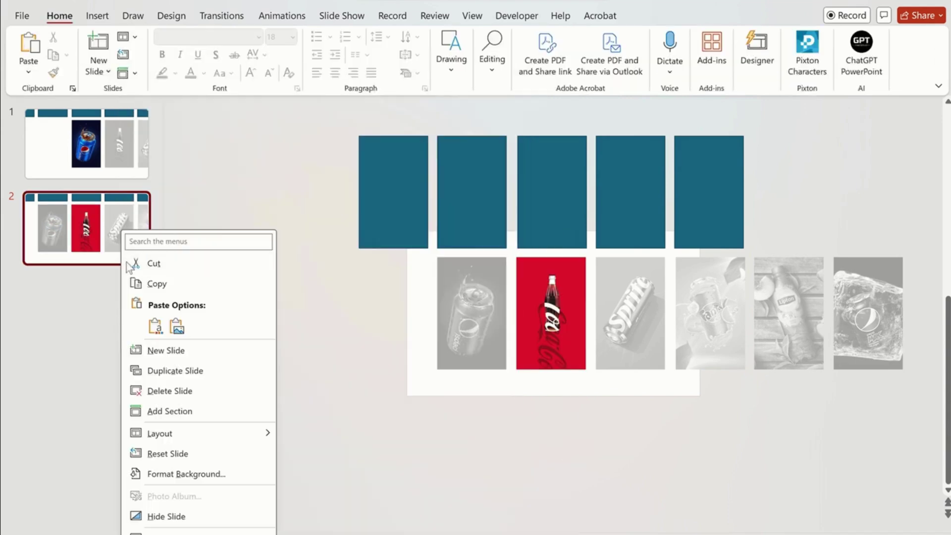
click(176, 370)
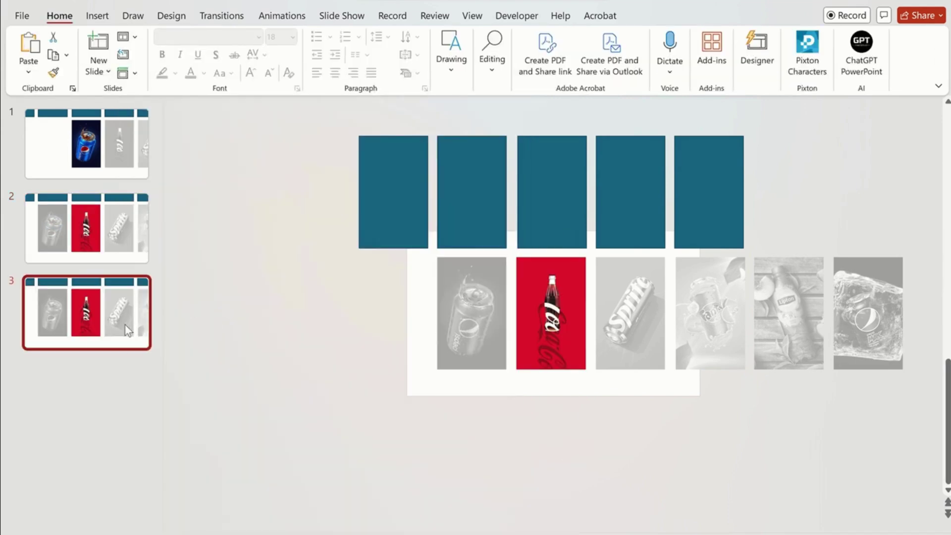
click(471, 332)
shift+click(537, 338)
shift+click(636, 335)
shift+click(713, 336)
shift+click(768, 335)
shift+click(866, 332)
drag(696, 325, 614, 327)
- On slide 3, recolor the Coca-Cola picture light gray and restore the Sprite picture's original color
click(498, 297)
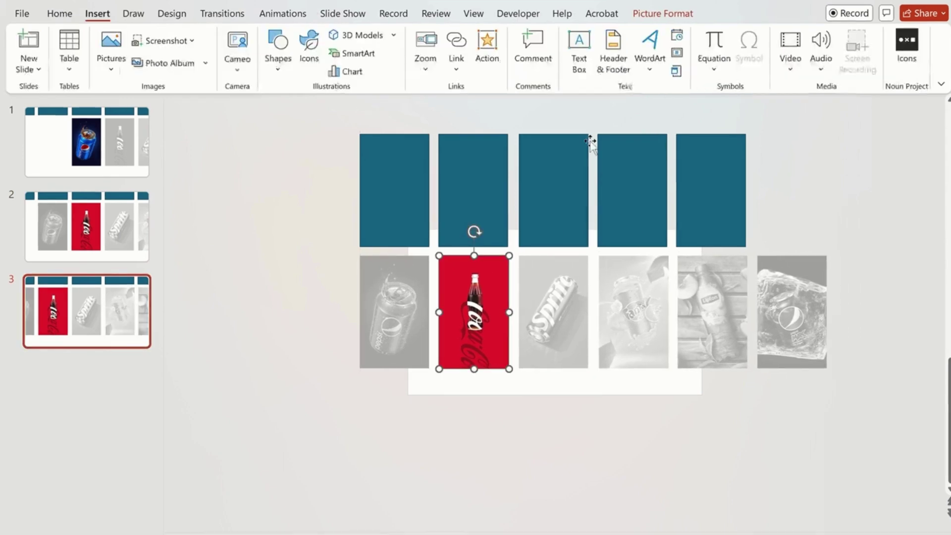
click(663, 14)
click(144, 34)
click(219, 340)
click(542, 325)
click(145, 34)
click(156, 340)
- Duplicate slide 3 and shift the copy's picture row left until the Fanta picture sits under the middle rectangle
click(110, 307)
right_click(123, 317)
click(149, 369)
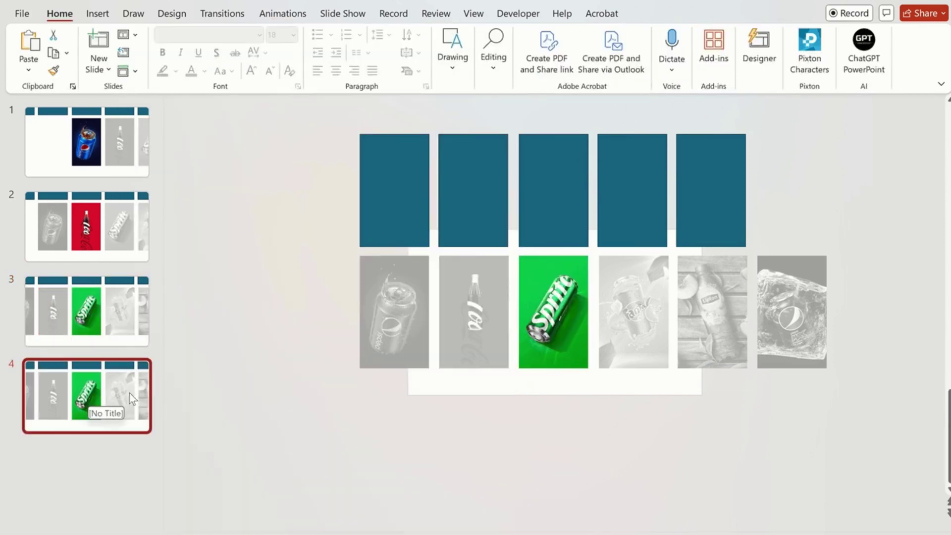
click(409, 331)
shift+click(473, 327)
shift+click(553, 322)
shift+click(644, 318)
shift+click(713, 317)
shift+click(784, 314)
drag(700, 331, 622, 333)
- On slide 4, recolor the Sprite picture light gray and restore the Fanta picture's original color
double_click(476, 312)
click(141, 34)
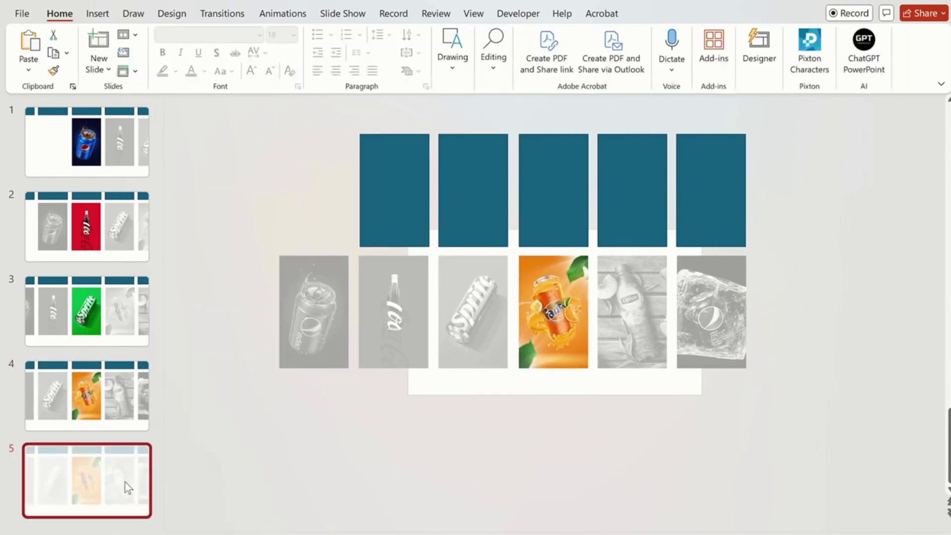
- On slide 5, shift all six pictures left until the Lipton picture sits under the middle rectangle
click(314, 317)
shift+click(393, 317)
shift+click(473, 312)
shift+click(553, 312)
shift+click(632, 312)
shift+click(711, 312)
drag(632, 317, 552, 317)
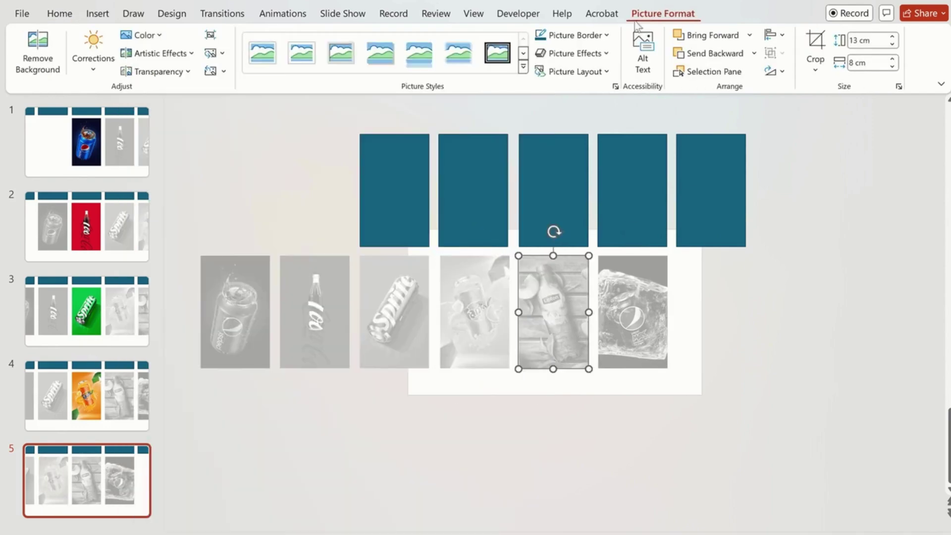
- Duplicate slide 5 and shift the copy's picture row left until the Pepsi Max picture sits under the middle rectangle
right_click(97, 508)
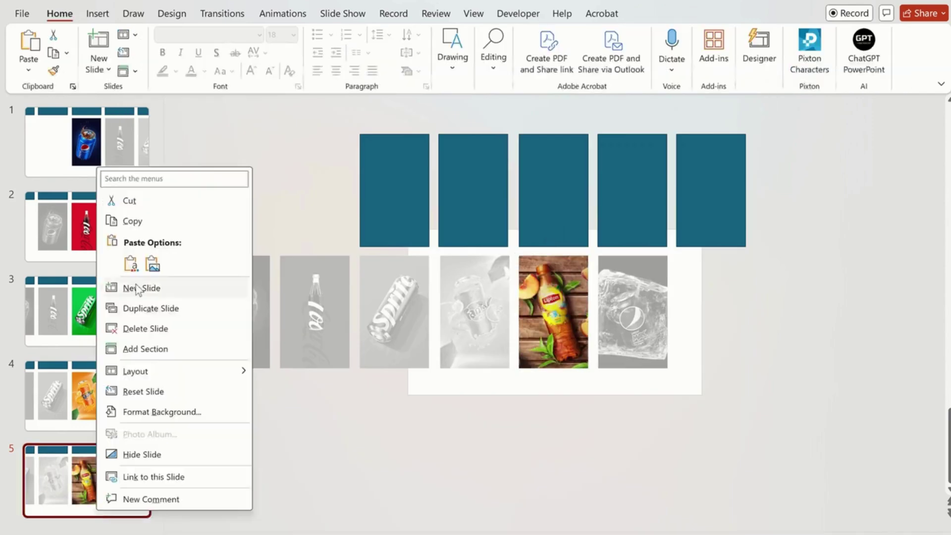
click(153, 307)
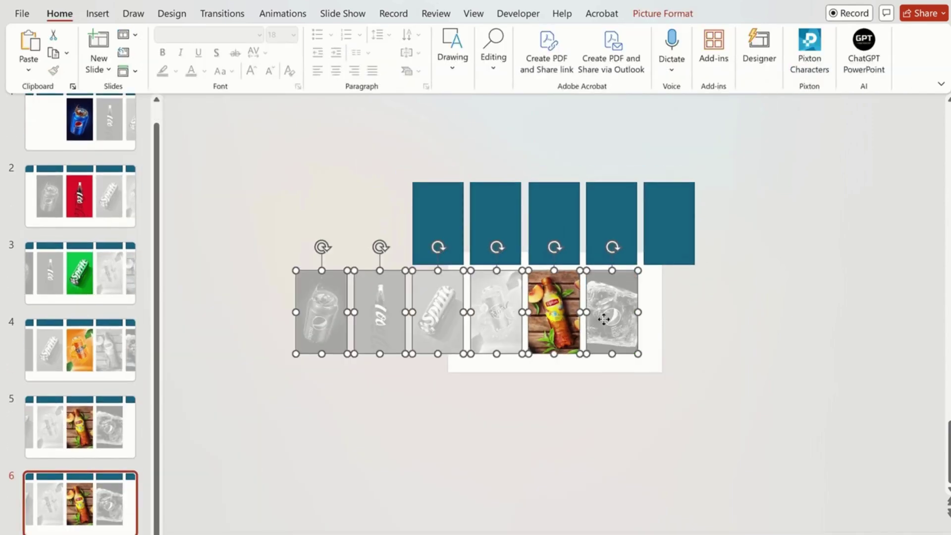
drag(602, 318, 550, 318)
click(554, 277)
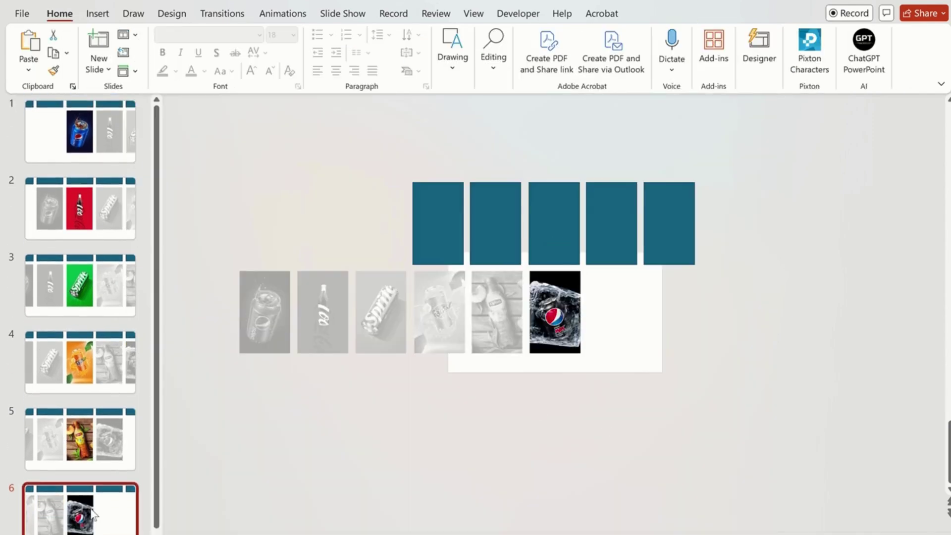
- Delete the row of blue guide rectangles above the pictures on slides 1 to 6
click(92, 509)
click(455, 241)
key(Delete)
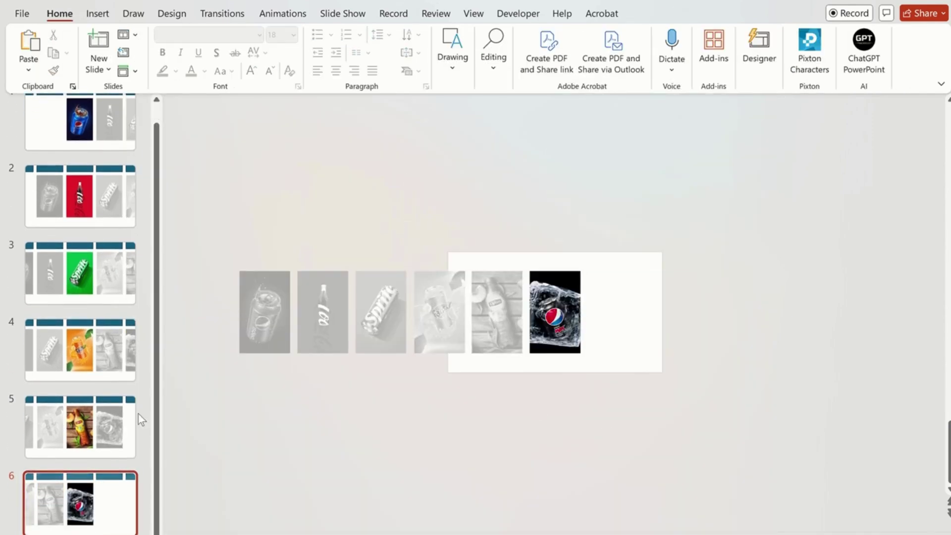
click(117, 416)
click(444, 224)
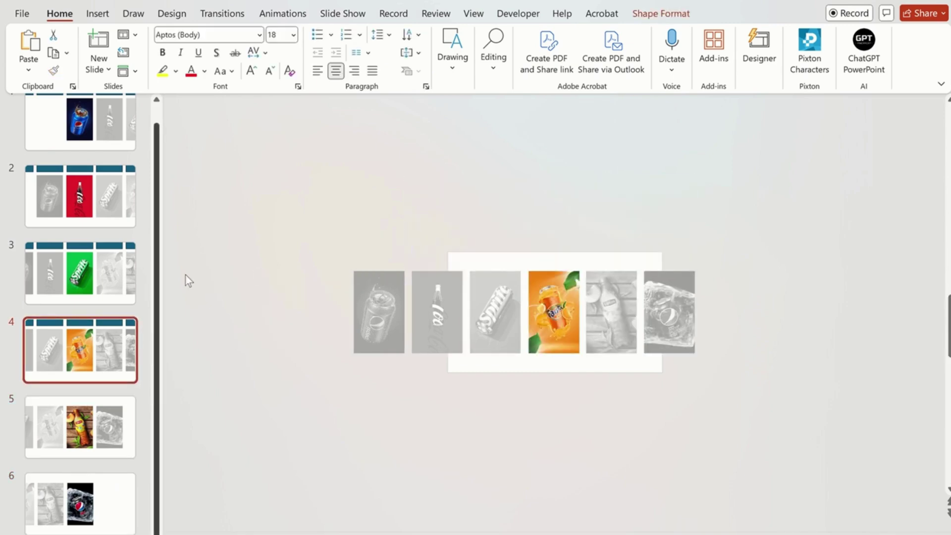
- Draw a flat ellipse about 39.8 cm wide and 3.2 cm high over the upper edge of slide 1's pictures
click(277, 62)
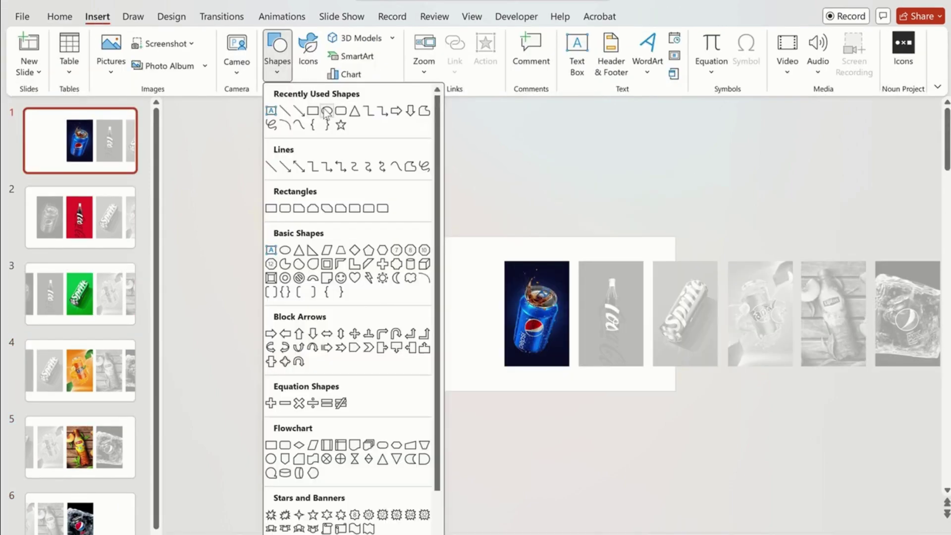
click(326, 112)
mouse_move(390, 241)
mouse_down()
mouse_move(535, 267)
mouse_move(703, 269)
mouse_up()
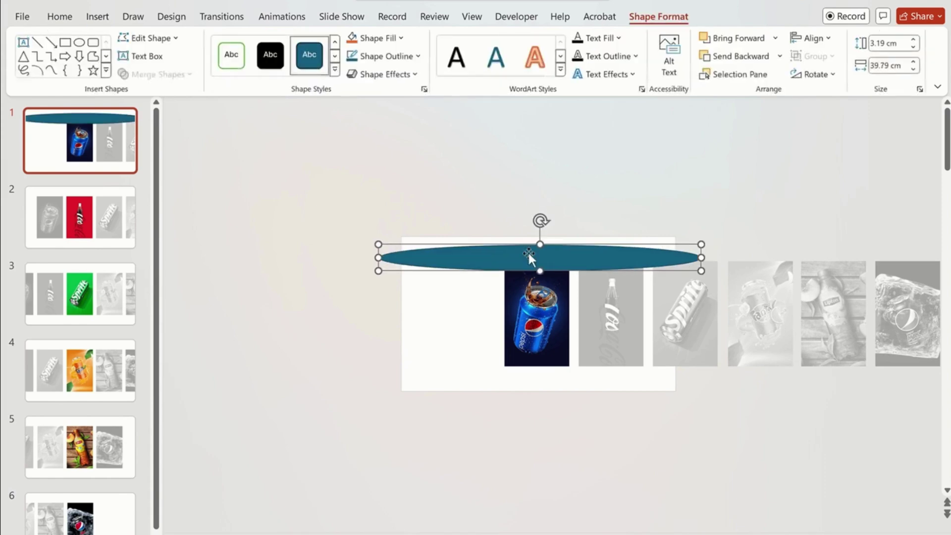
- Give the ellipse a white fill and remove its outline
click(396, 40)
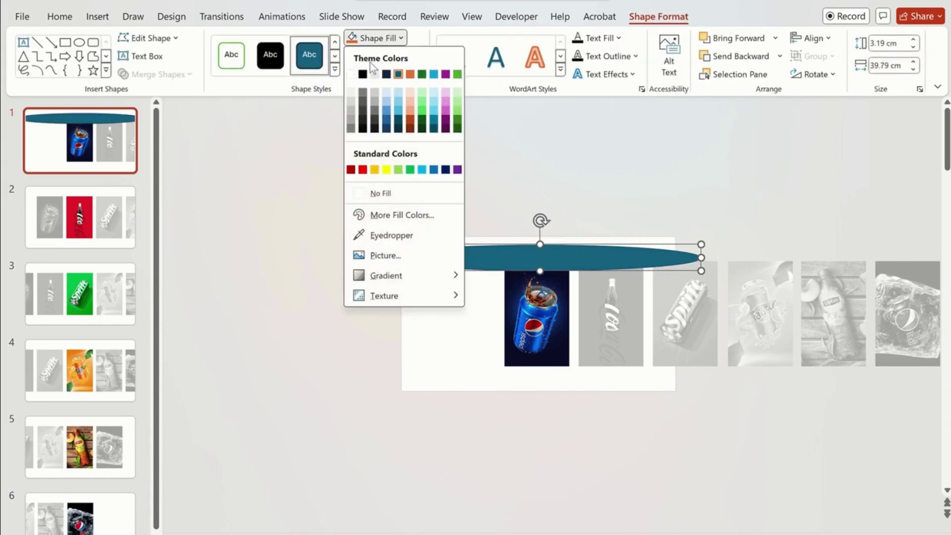
click(385, 194)
click(418, 56)
click(390, 211)
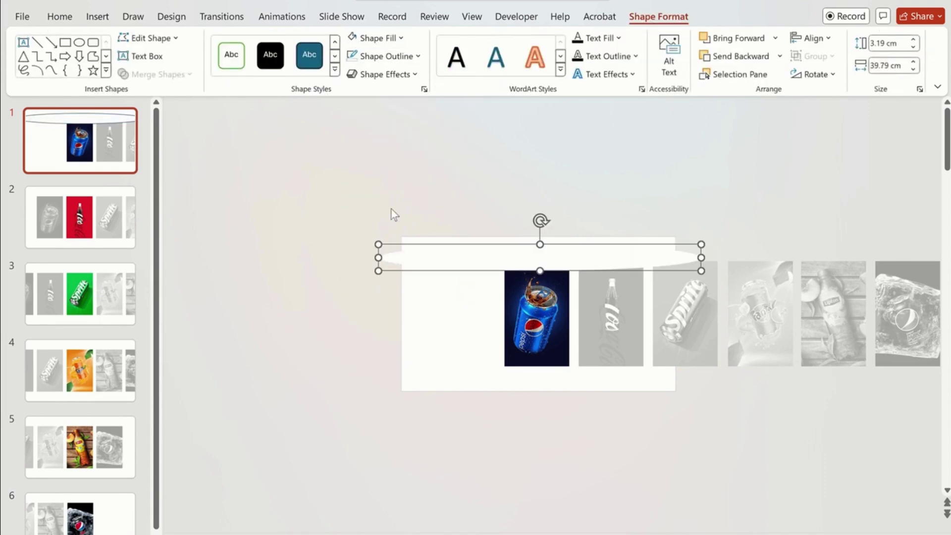
- Duplicate the white ellipse and place the copy over the lower edge of the pictures
key(ctrl+v)
drag(548, 264, 557, 370)
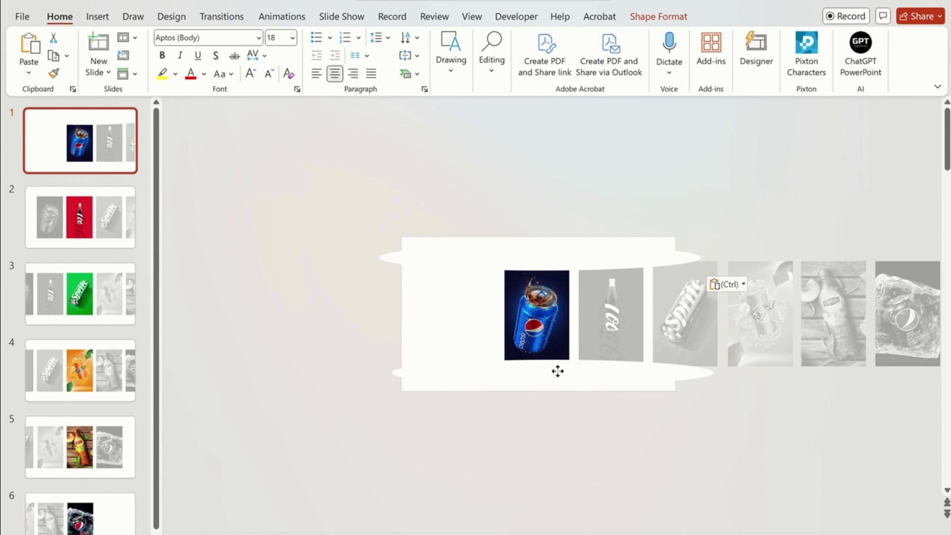
- Copy both white ellipses from slide 1 and paste them onto slides 2 to 6
click(490, 261)
shift+click(486, 370)
right_click(444, 263)
click(487, 302)
click(80, 217)
key(ctrl+v)
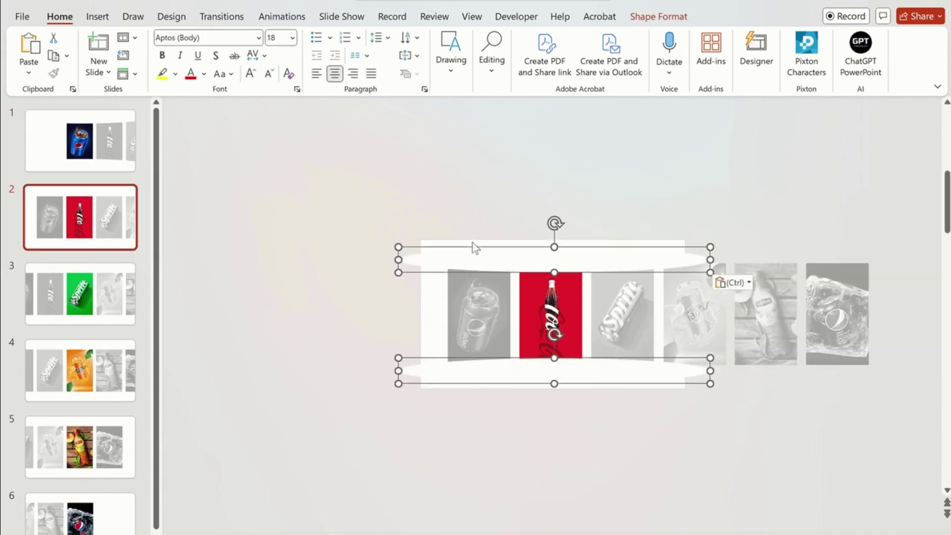
key(Down)
key(Down)
key(ctrl+v)
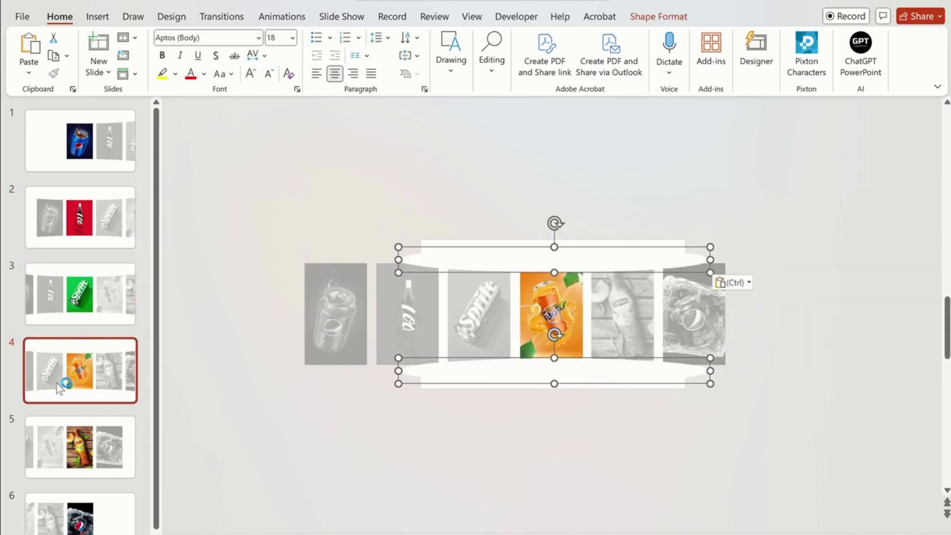
key(Down)
key(ctrl+v)
key(Down)
key(ctrl+v)
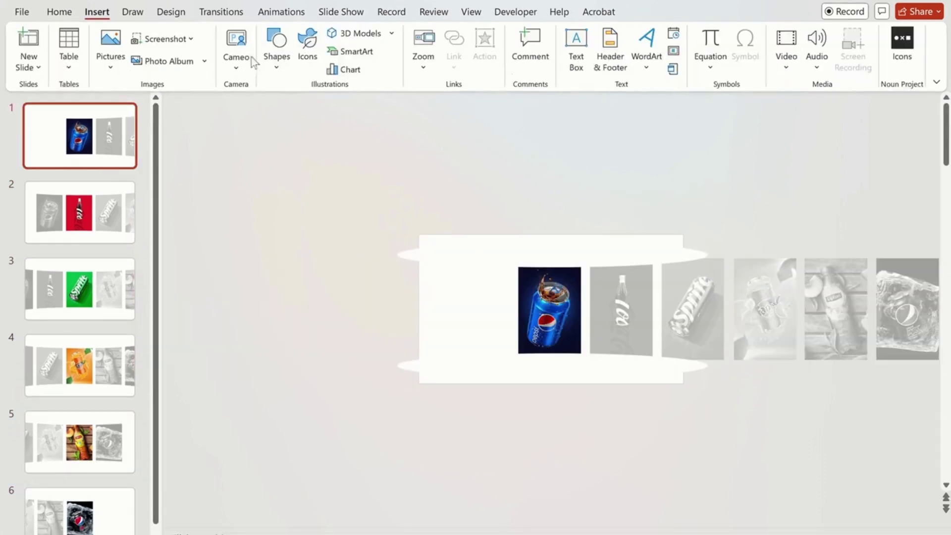
- Play the slide show from the first slide and advance through the slides to preview the curved carousel
key(F5)
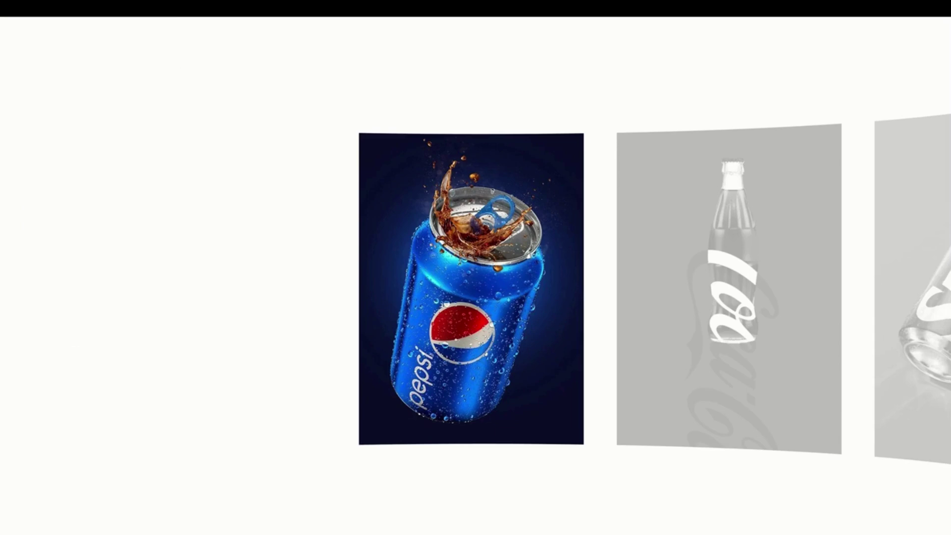
click(89, 127)
key(Right)
key(Right)
key(Right)
key(Right)
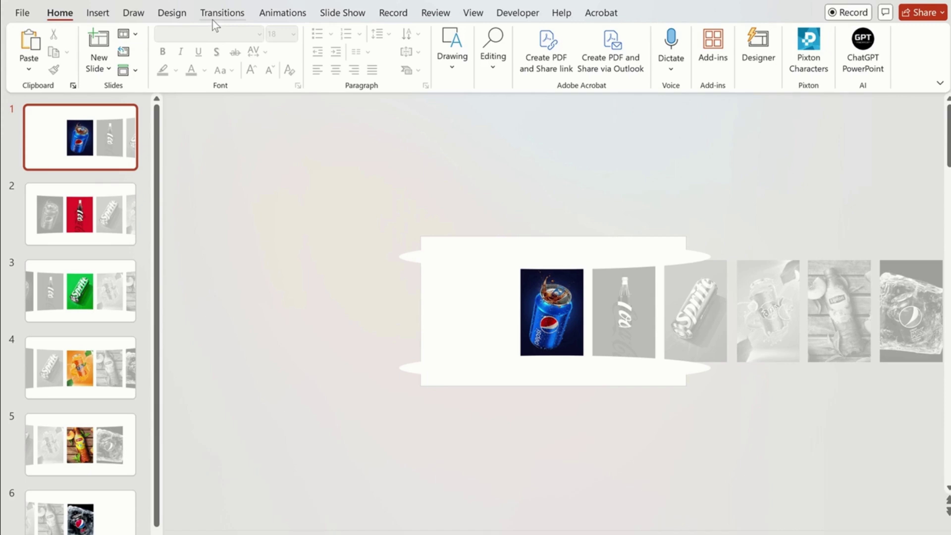
- Apply the Morph transition with a 01.50 duration to all slides and preview the slide show
click(219, 14)
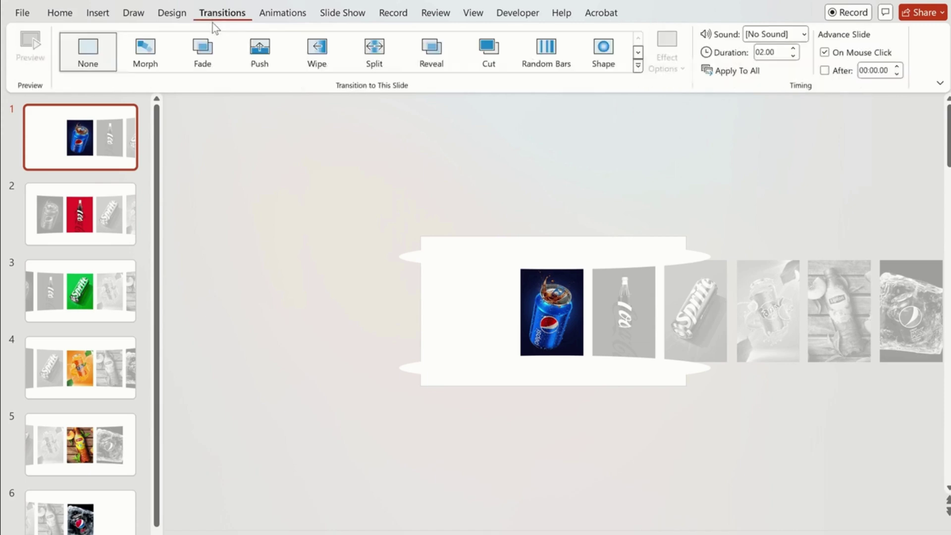
click(164, 71)
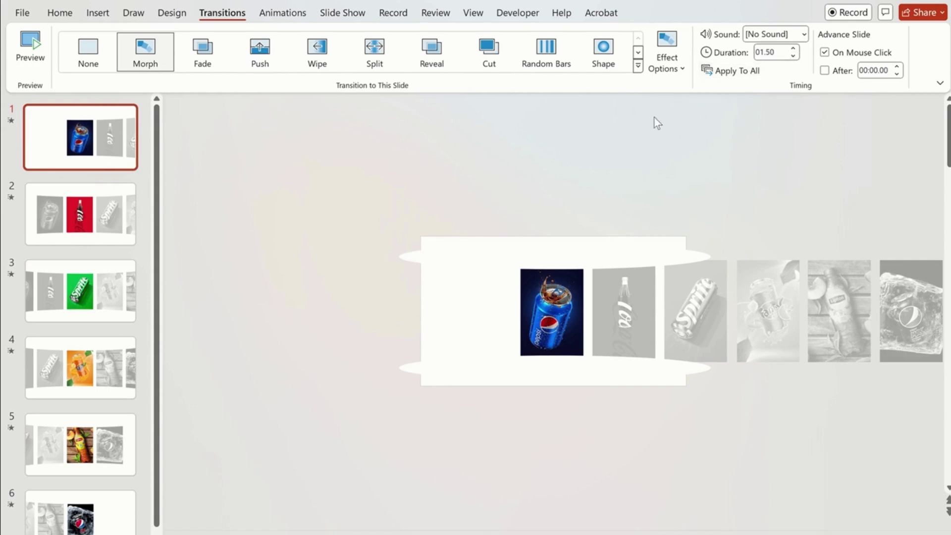
key(F5)
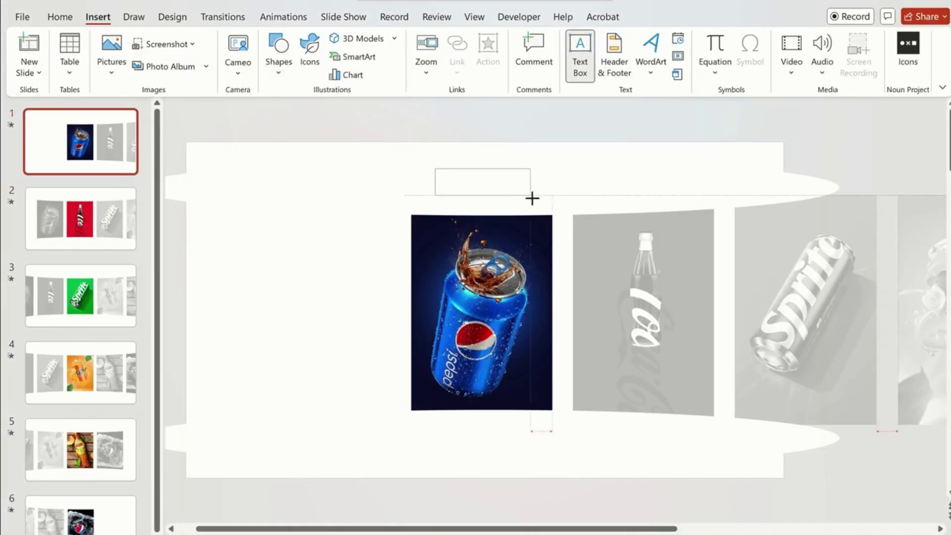
- Add a text box reading ICY DRINKS above the Pepsi picture on slide 1, in Bauhaus 93 at size 16
drag(531, 198, 532, 198)
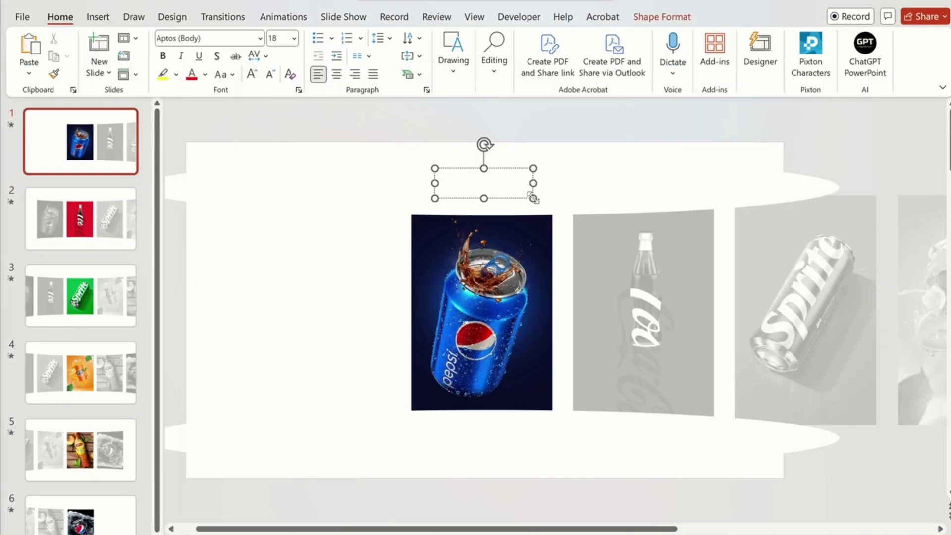
click(260, 38)
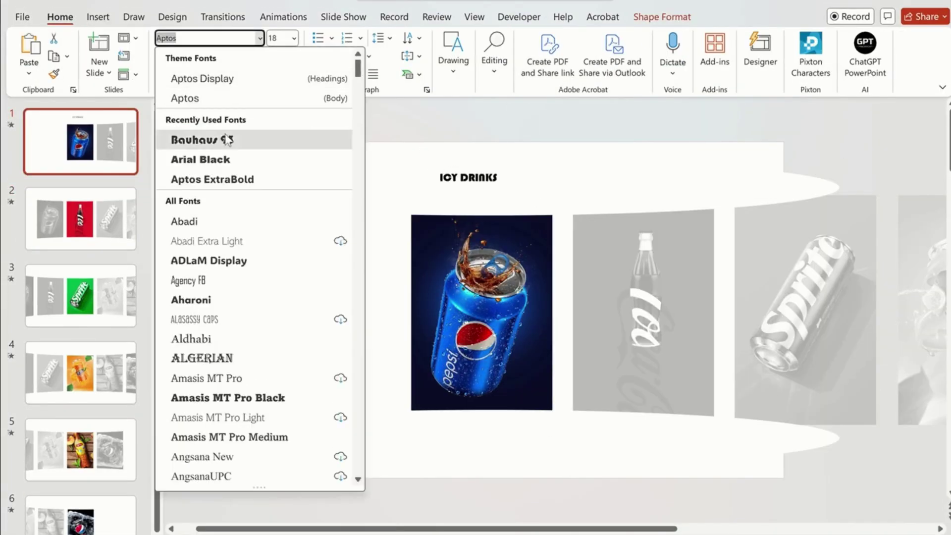
click(198, 139)
click(294, 38)
click(279, 157)
drag(501, 177, 512, 193)
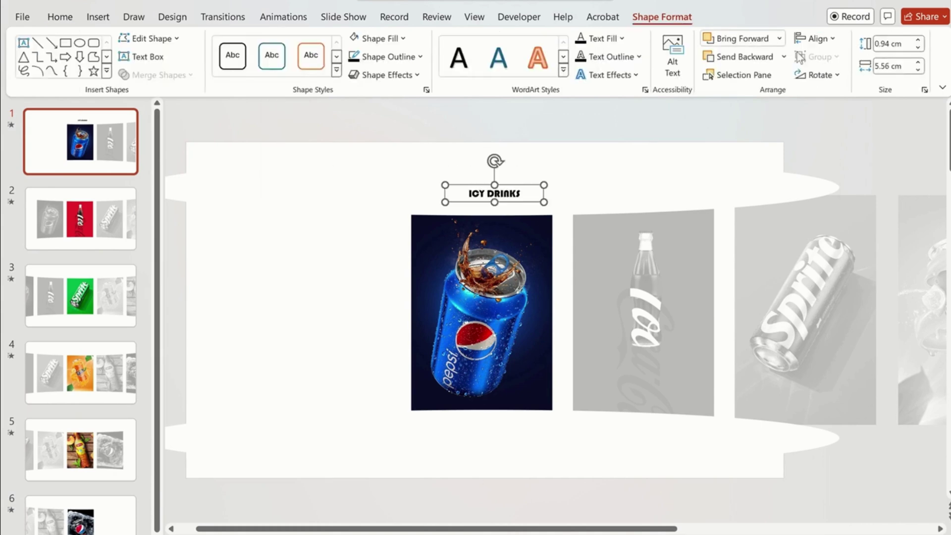
- Center the ICY DRINKS text box horizontally on the slide and give it a black outline
click(816, 38)
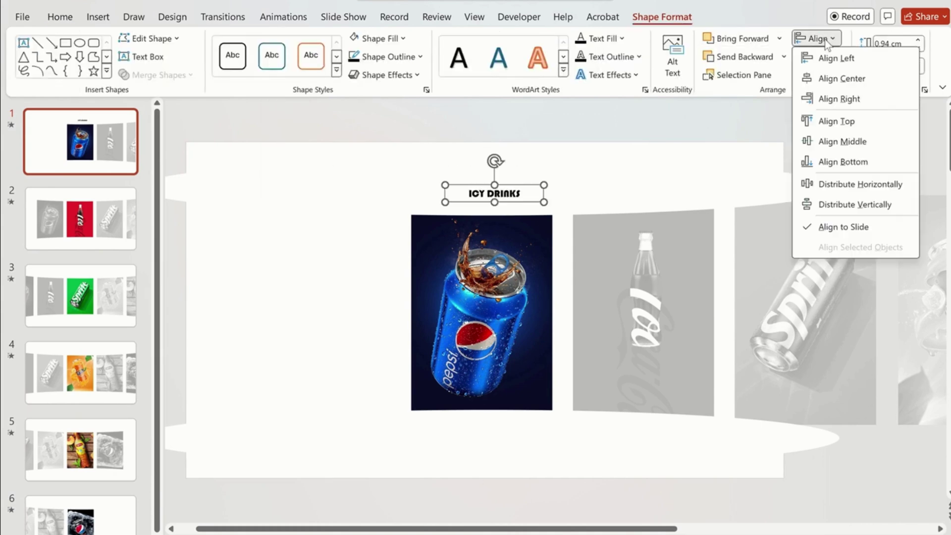
click(841, 78)
click(417, 58)
mouse_move(418, 278)
click(540, 272)
- Copy the ICY DRINKS box to below the Pepsi picture and change the copy's text to PEPSI
right_click(515, 193)
click(547, 198)
click(456, 439)
key(ctrl+v)
drag(494, 188, 494, 421)
triple_click(494, 424)
key(BackSpace)
text(PEP)
text(SI)
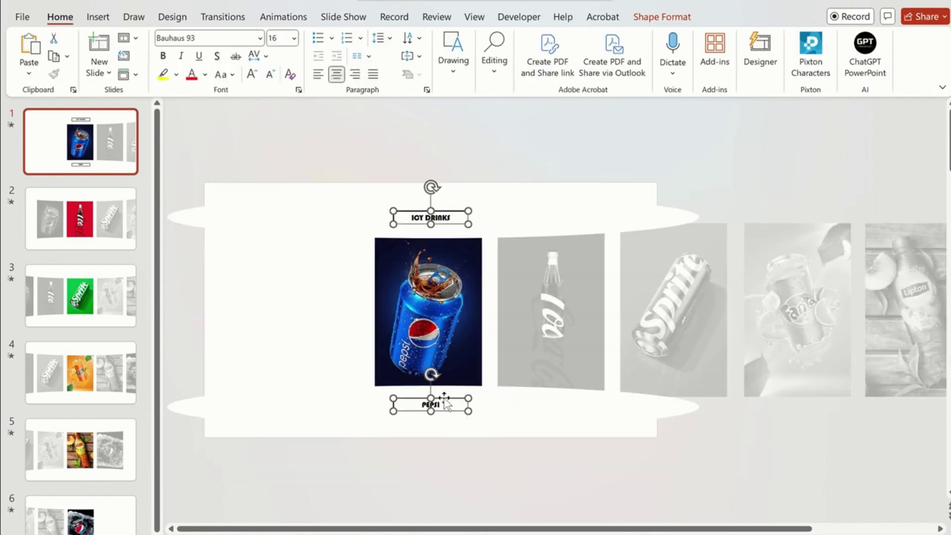
- Paste the ICY DRINKS and PEPSI text boxes onto slides 2 to 6
scroll(495, 213, down, 2)
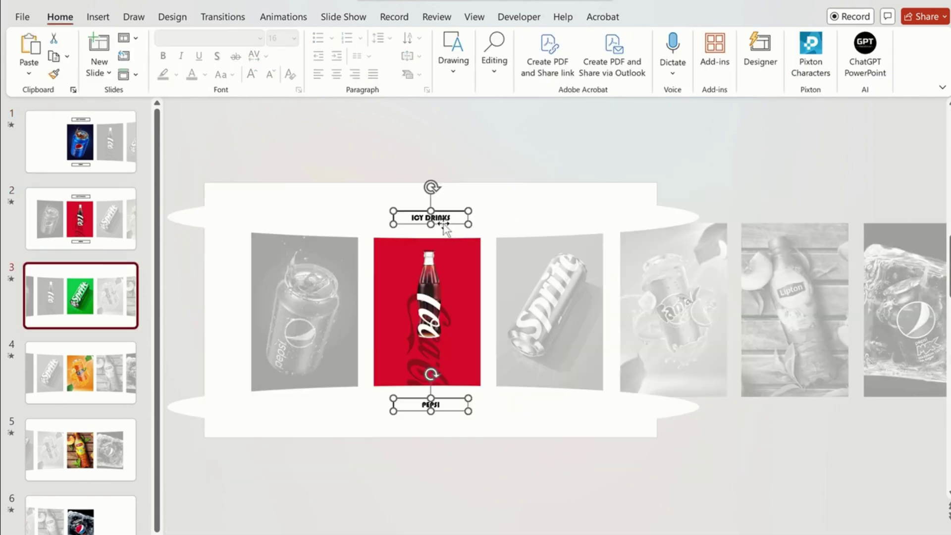
scroll(445, 230, down, 3)
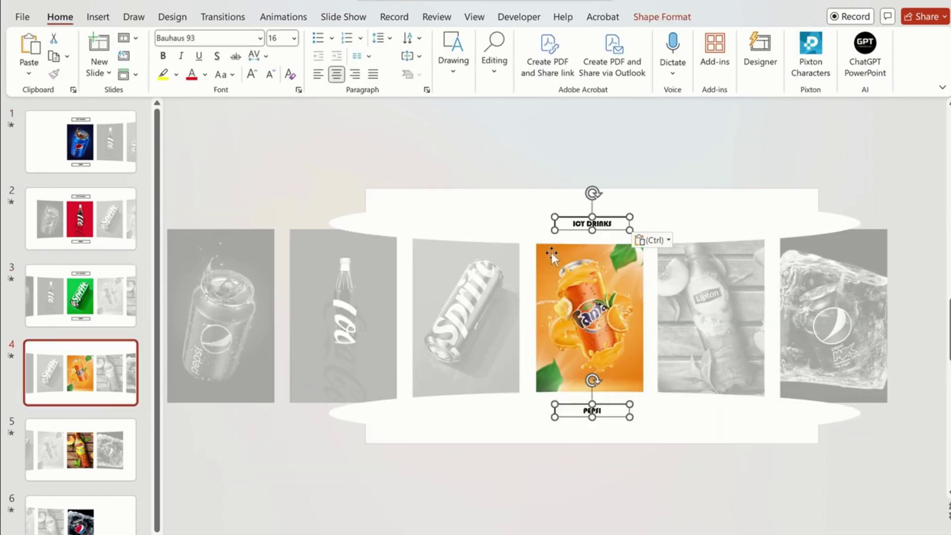
key(ctrl+v)
- Change the label below the picture to COCA COLA on slide 2 and to SPRITE on slide 3
scroll(636, 271, up, 4)
double_click(434, 403)
text(COCA)
text(COLA)
double_click(527, 410)
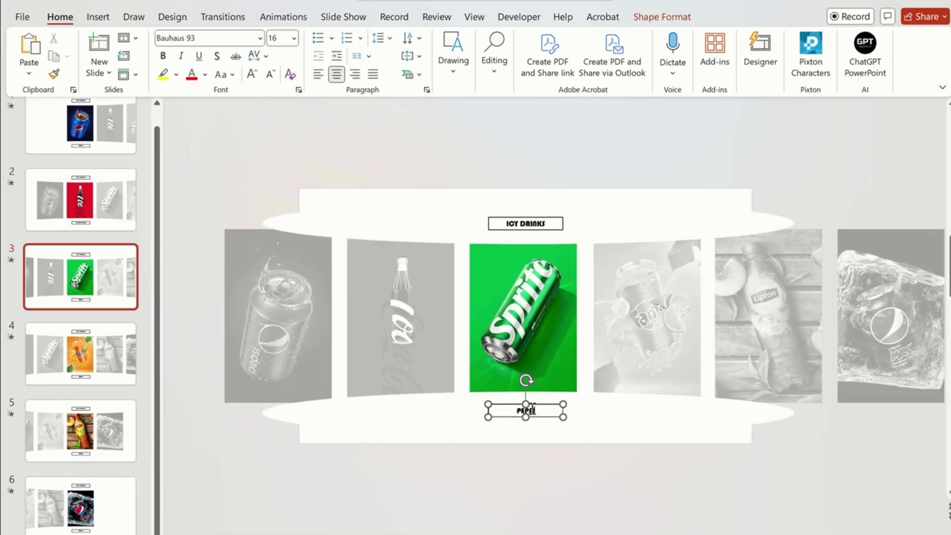
text(SPRITE)
- Change the label below the picture to FANTA on slide 4, LIPTON on slide 5 and PEPSI MAX on slide 6
double_click(592, 409)
text(FANTA)
double_click(675, 404)
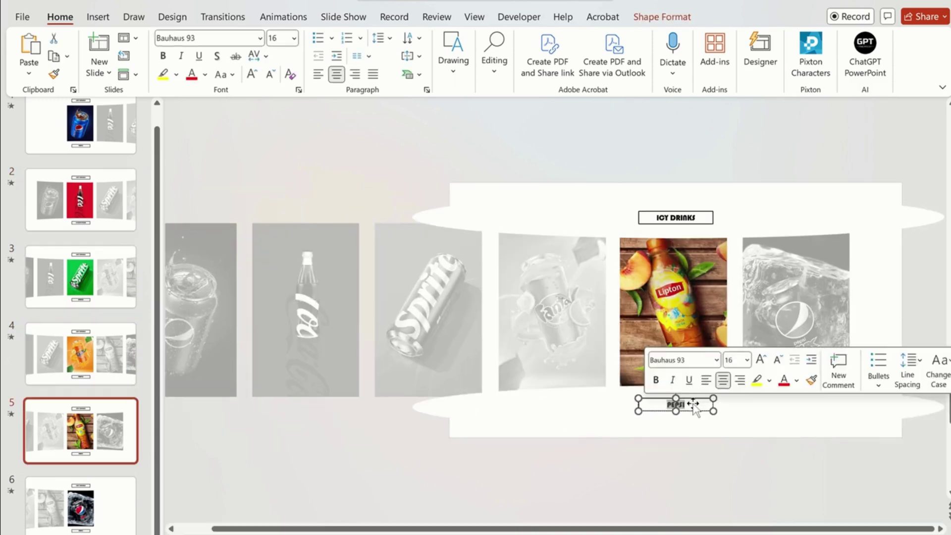
text(LIP)
text(MAX)
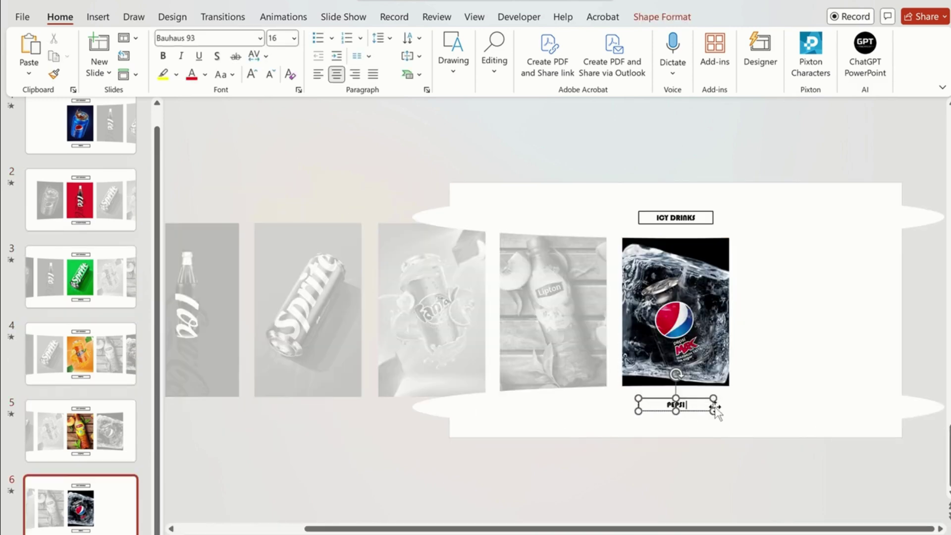
- Insert the thin right and left arrow stock icons, found by searching arrow, on either side of slide 1's PEPSI label
click(98, 17)
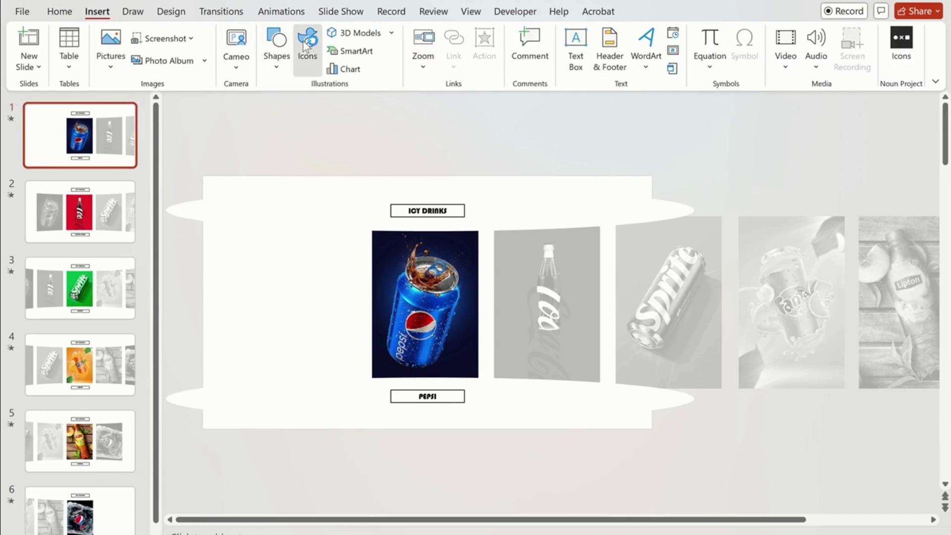
click(306, 46)
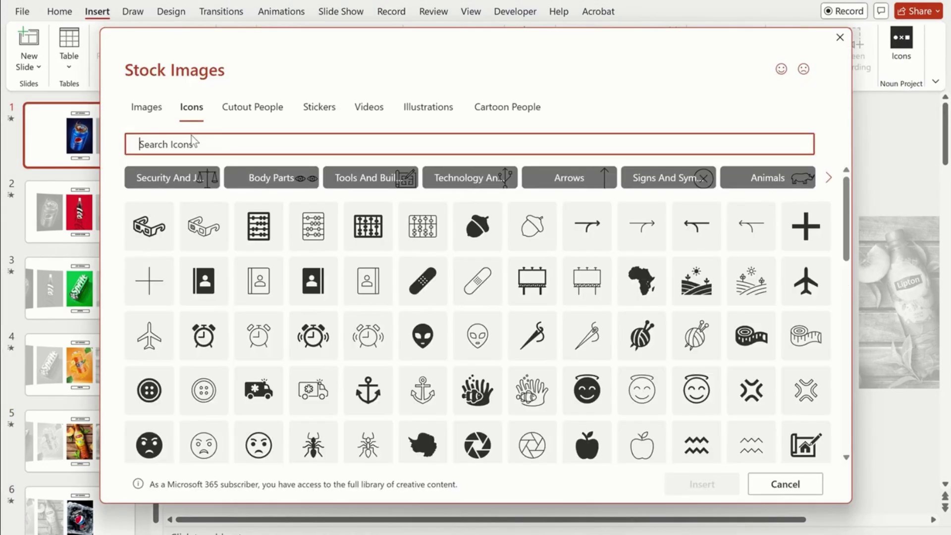
text(a)
text(row)
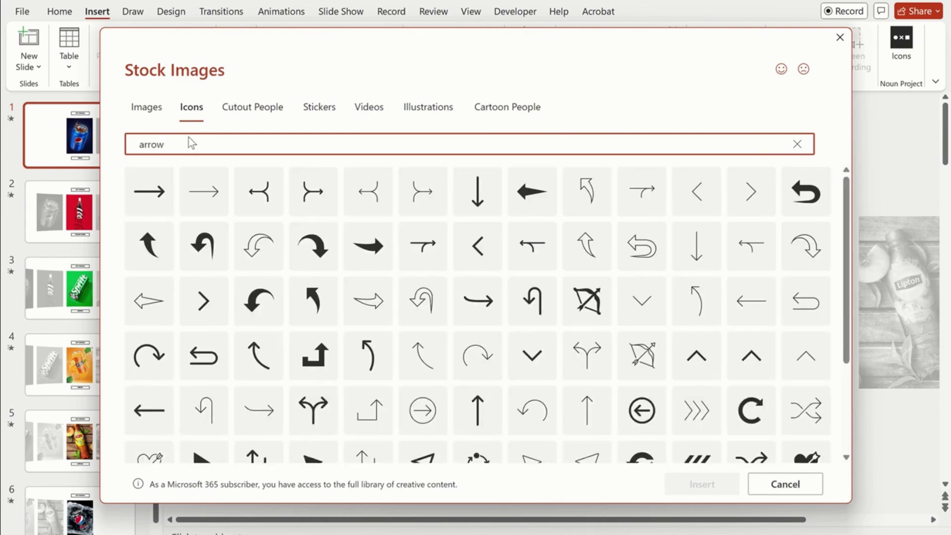
click(221, 185)
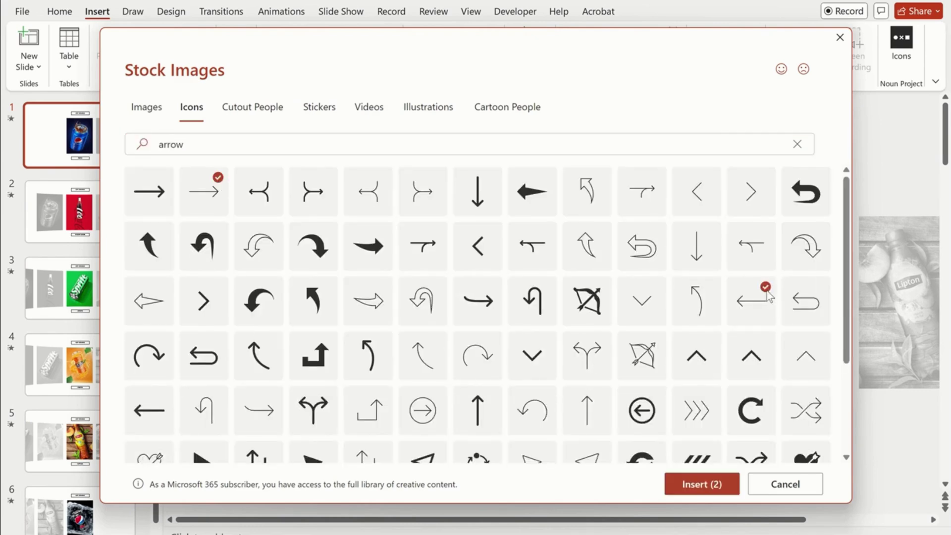
click(717, 485)
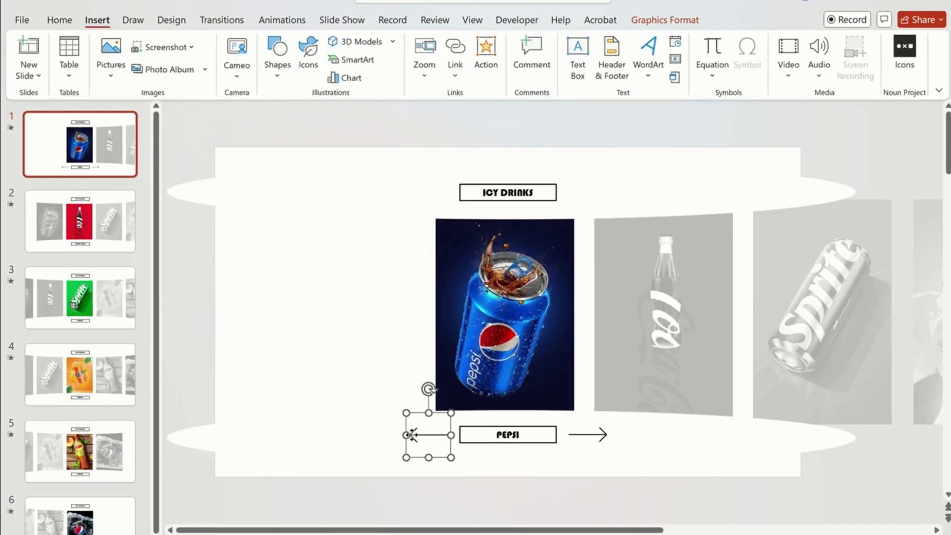
- Link the left arrow icon to the Previous Slide in this document
right_click(416, 435)
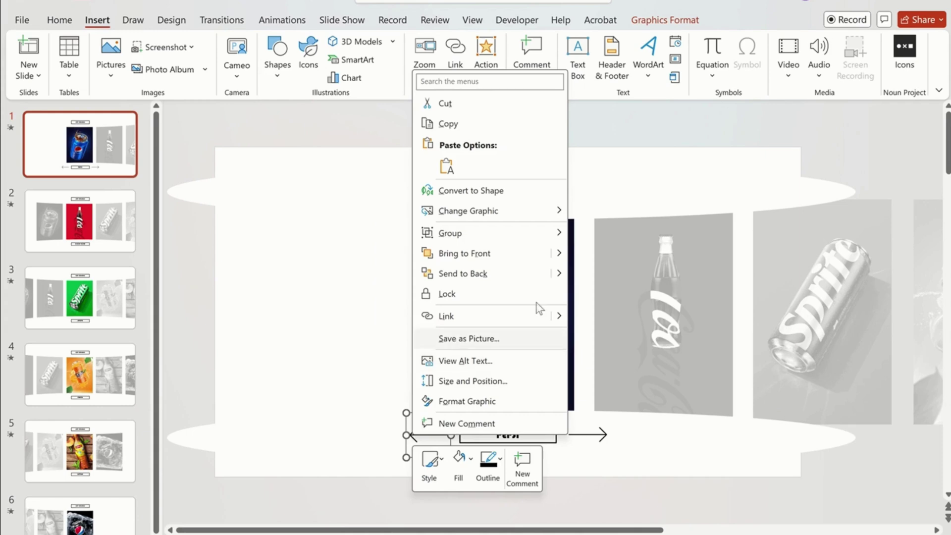
mouse_move(555, 322)
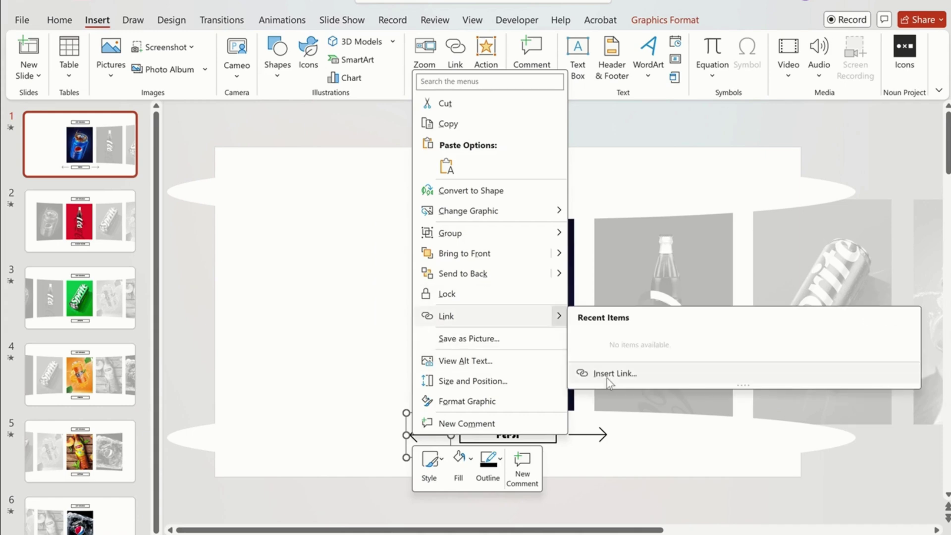
click(606, 377)
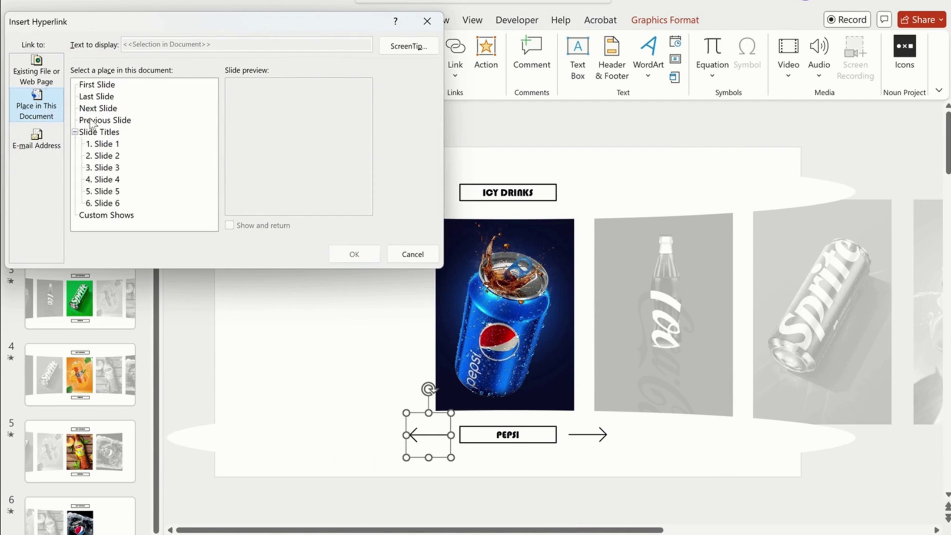
click(91, 121)
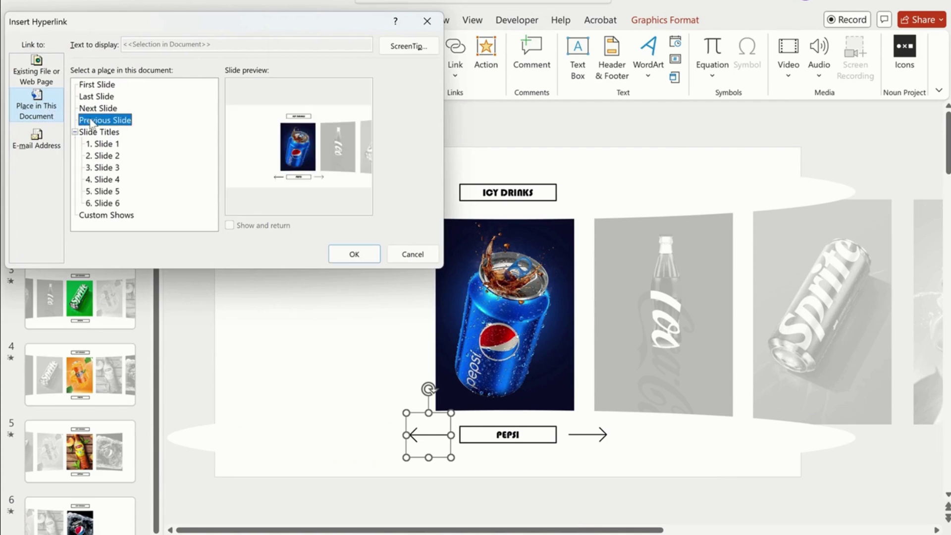
click(354, 254)
- Link the right arrow icon to the Next Slide in this document
click(603, 435)
right_click(603, 437)
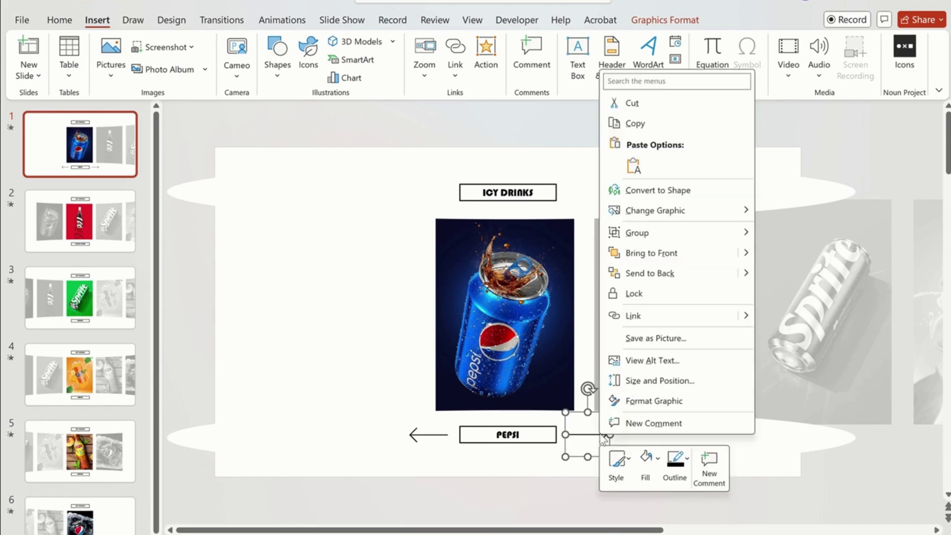
mouse_move(720, 318)
click(477, 372)
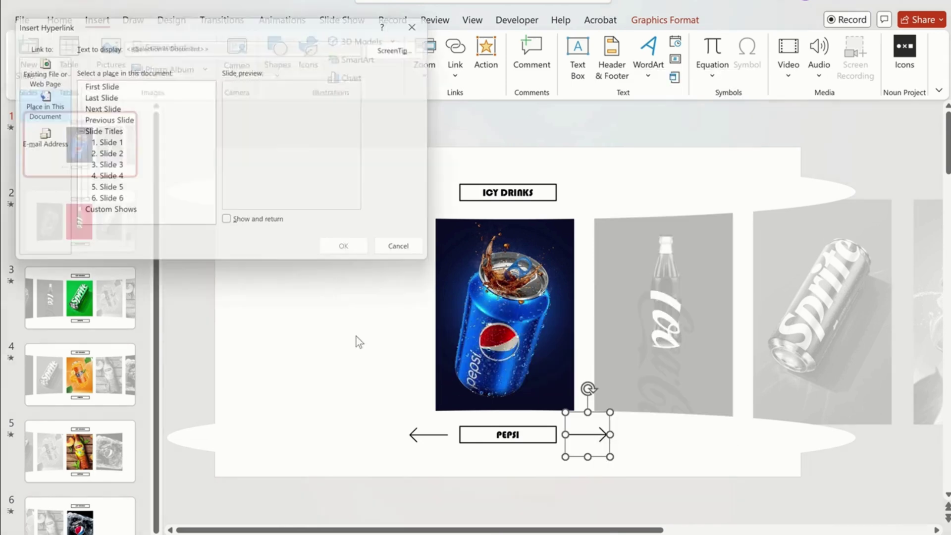
click(103, 109)
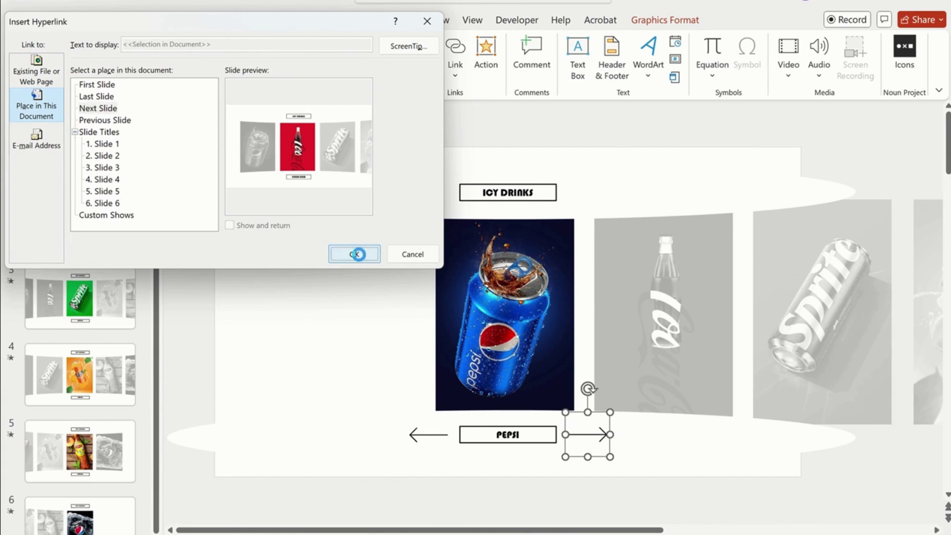
click(358, 254)
- Copy both linked arrow icons from slide 1 and paste them onto slides 2 through 6
shift+click(592, 435)
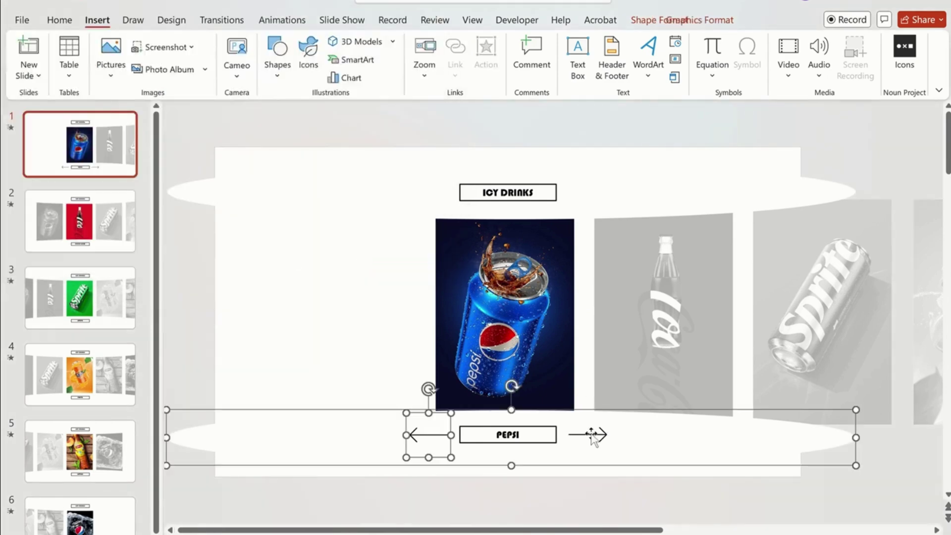
shift+click(597, 438)
shift+click(595, 435)
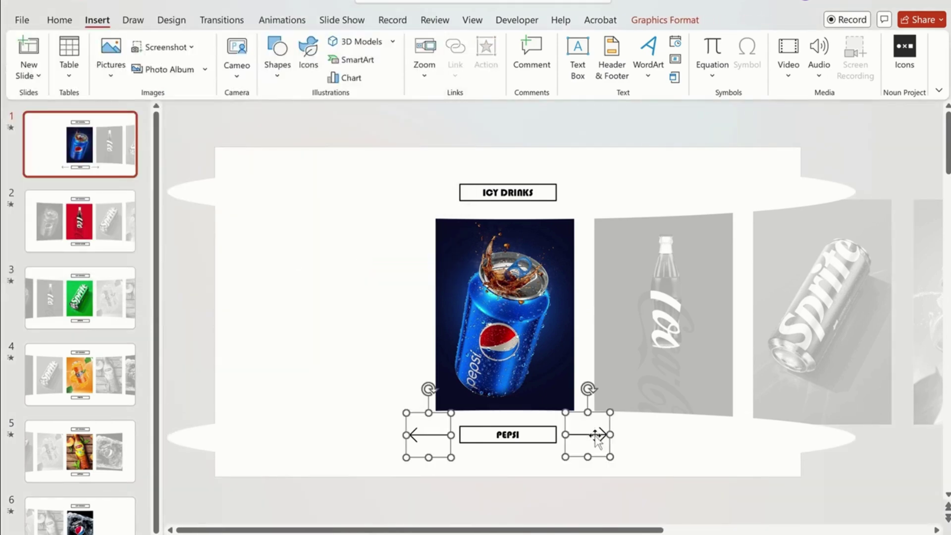
right_click(595, 435)
click(619, 119)
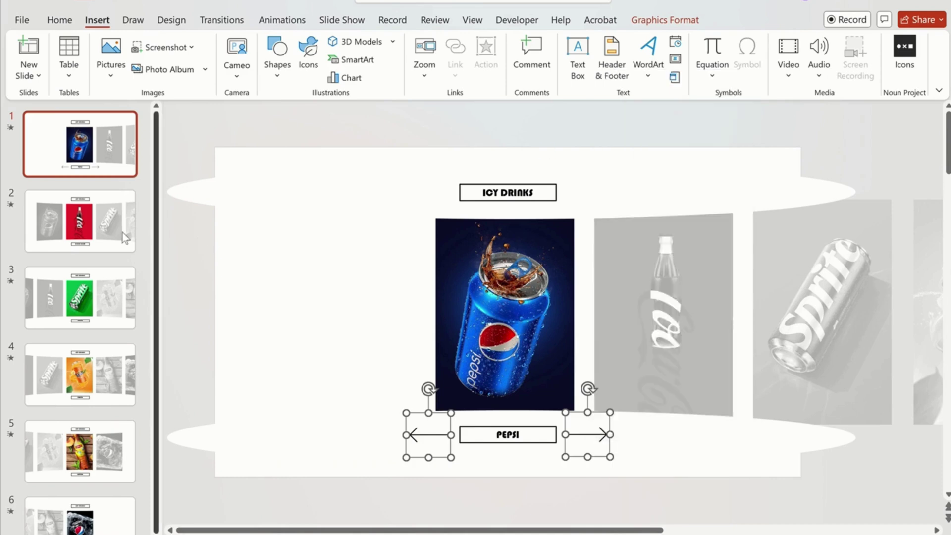
click(113, 232)
key(ctrl+v)
key(Page_Down)
key(ctrl+v)
key(Page_Down)
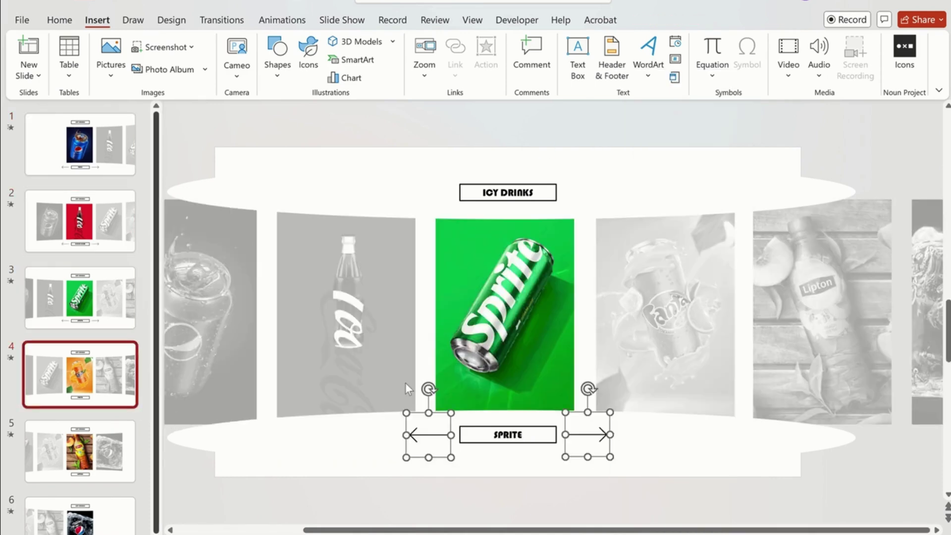
key(ctrl+v)
key(Page_Down)
key(ctrl+v)
key(Page_Down)
key(ctrl+v)
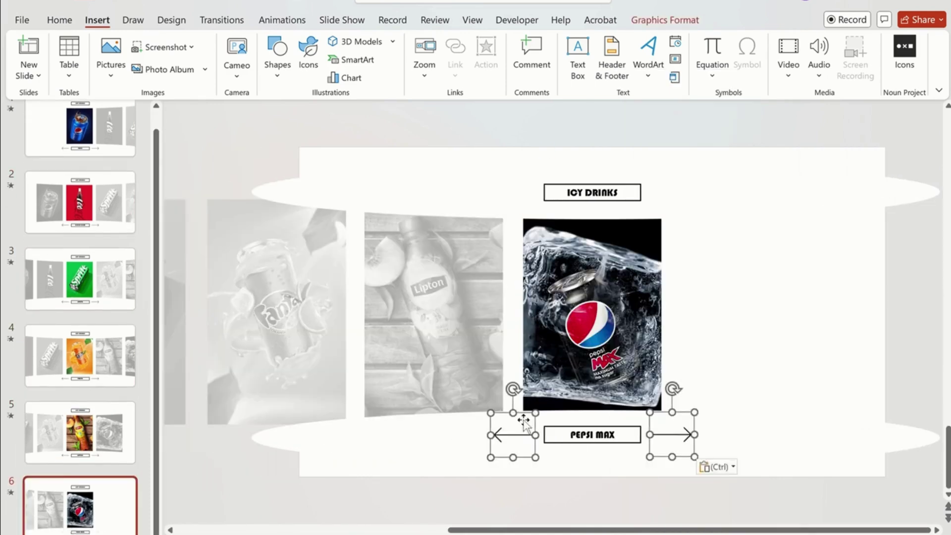
- Run the slide show from slide 1 and test the next and previous arrows
key(Home)
key(F5)
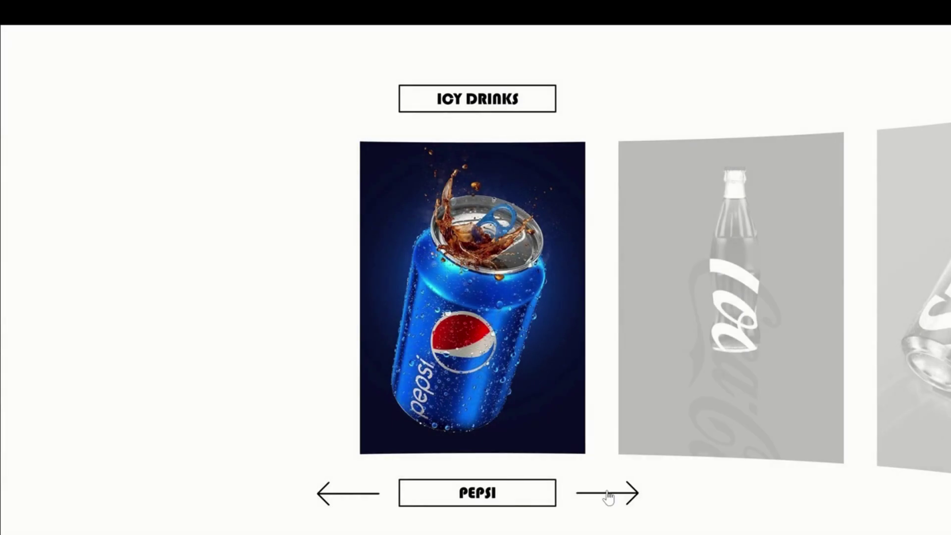
click(625, 502)
click(625, 503)
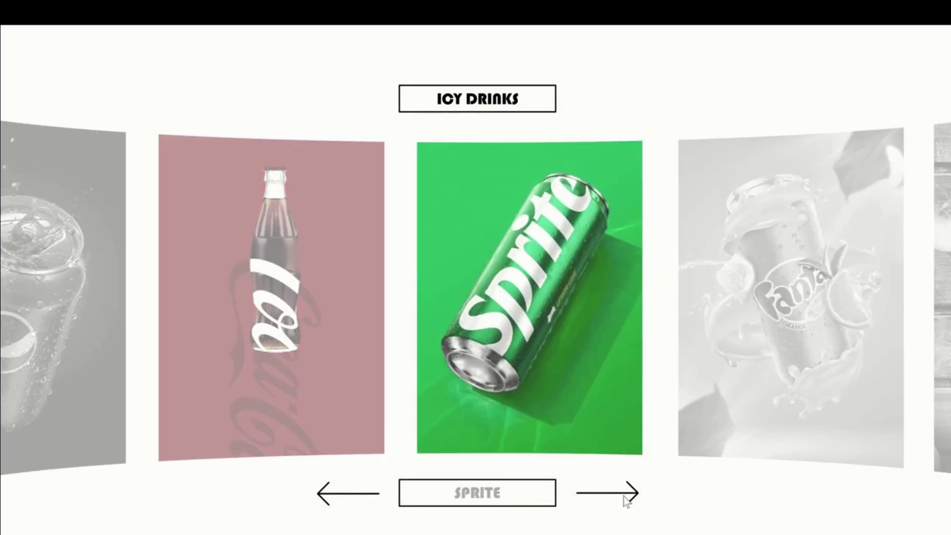
click(324, 500)
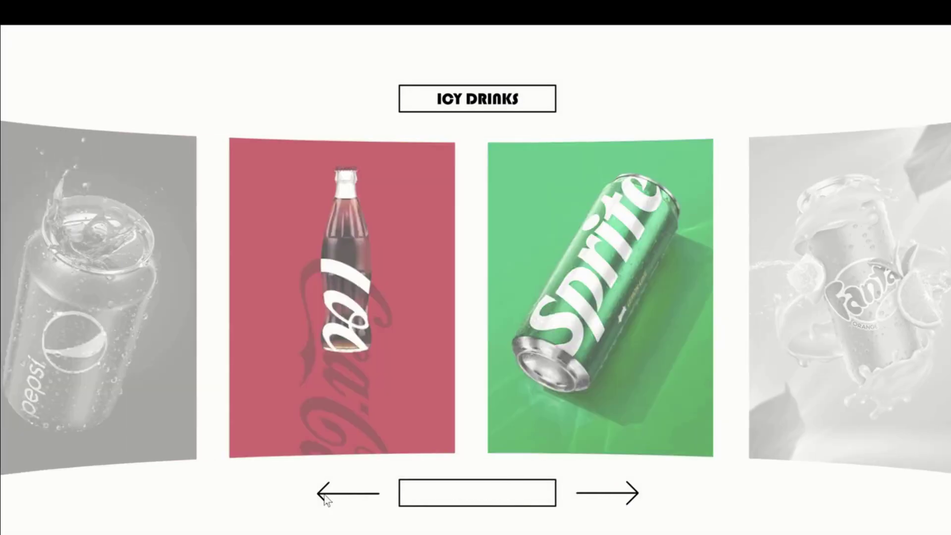
key(Escape)
- Duplicate slide 1 and move the copy to the end of the deck as slide 7
right_click(61, 145)
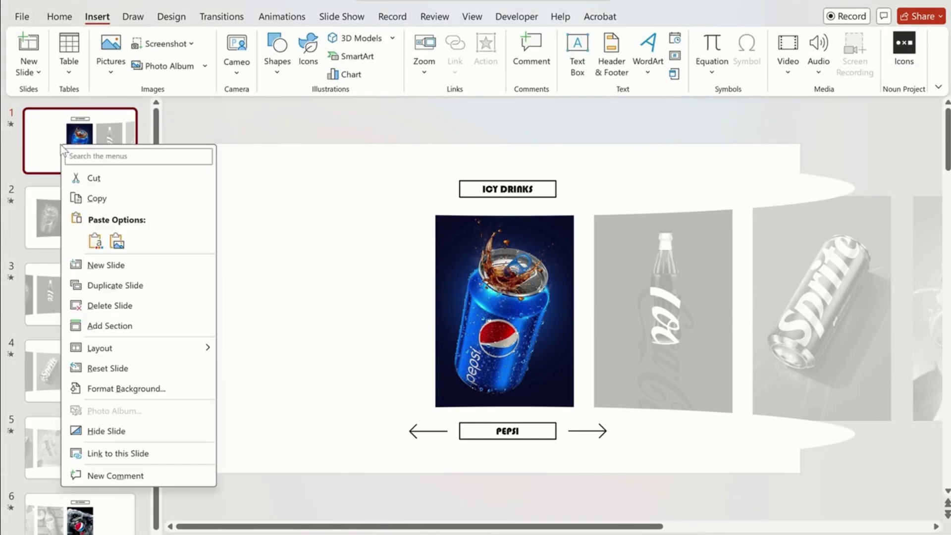
click(103, 290)
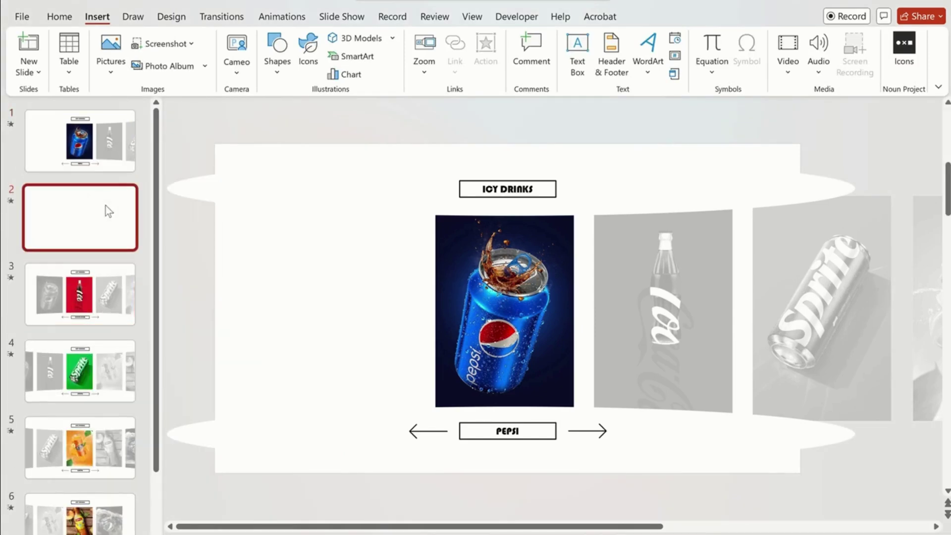
drag(108, 207, 105, 504)
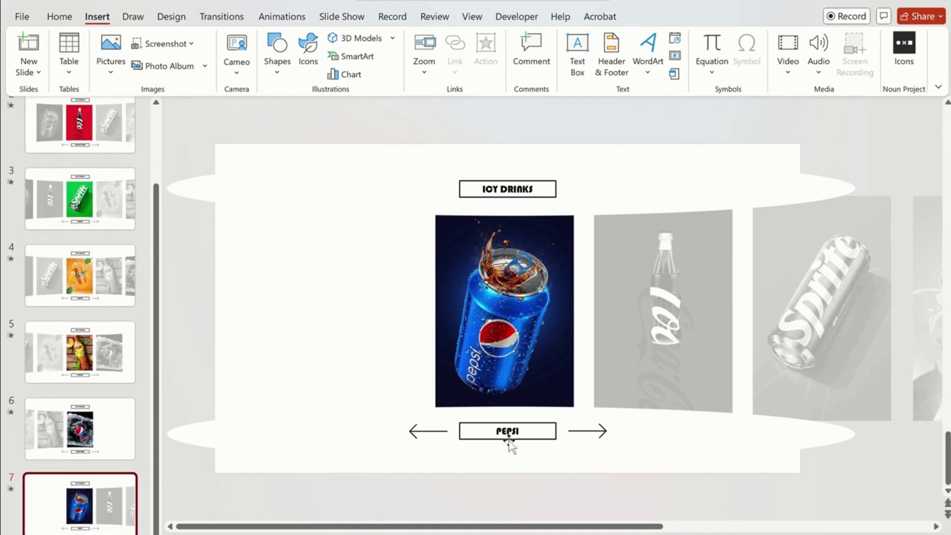
- Move slide 7's upper ellipse and ICY DRINKS label above the slide, and the lower ellipse and PEPSI label below it
scroll(628, 460, down, 3)
drag(495, 241, 507, 172)
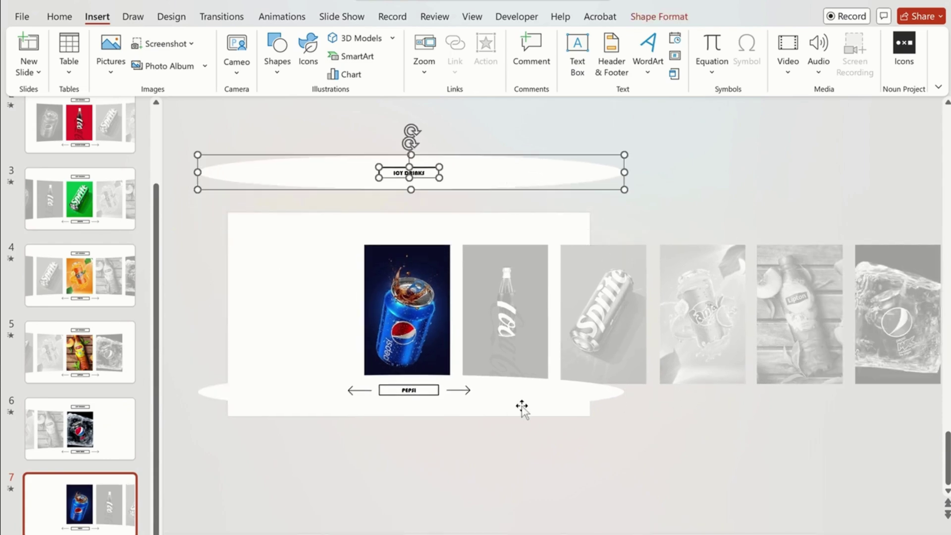
click(509, 404)
click(434, 394)
drag(532, 400, 528, 460)
- Delete both arrow icons from slide 7
click(460, 389)
key(Delete)
click(365, 390)
key(Delete)
- Delete the five grey drink pictures from slide 7, keeping the colored Pepsi picture
click(505, 336)
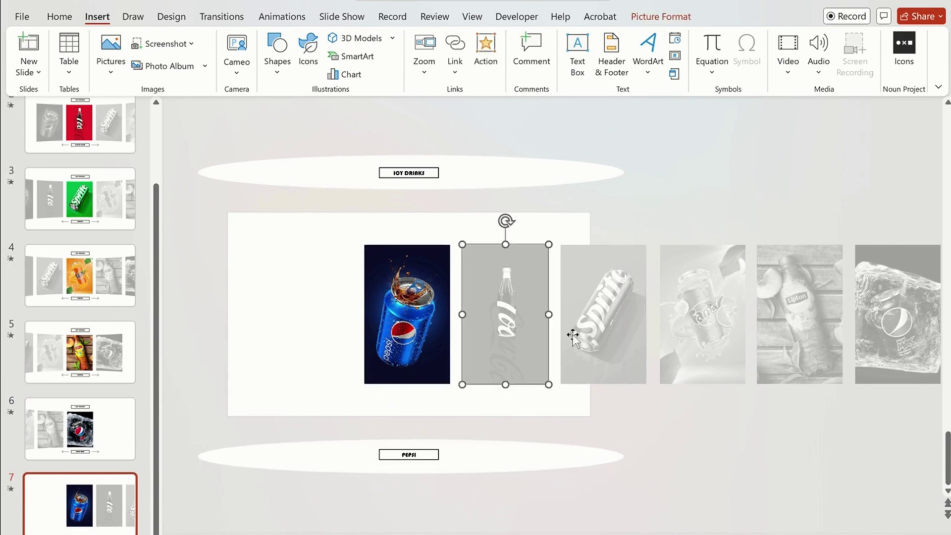
shift+click(571, 327)
shift+click(693, 319)
shift+click(798, 327)
shift+click(887, 324)
key(Delete)
key(ctrl+z)
key(Delete)
- Delete the five empty picture placeholders left on slide 7
click(399, 337)
shift+click(476, 361)
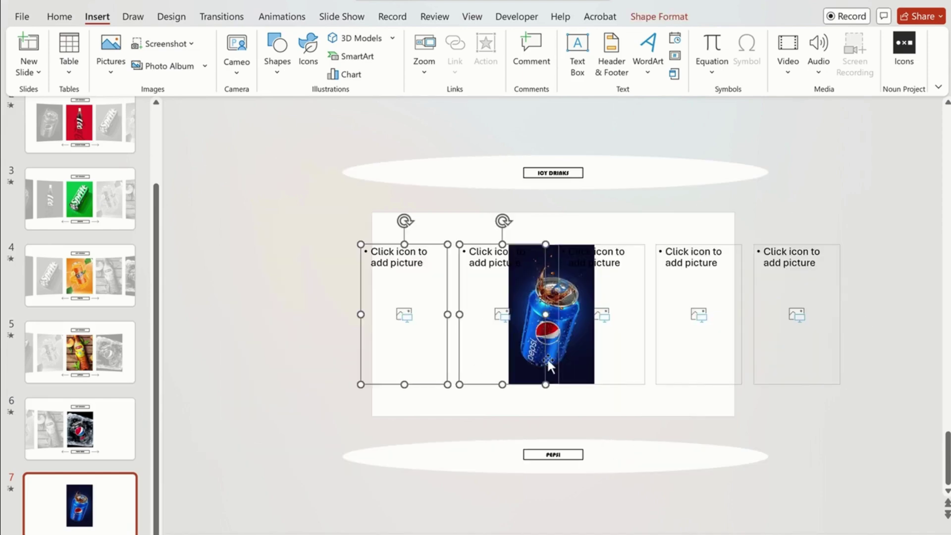
shift+click(633, 371)
shift+click(684, 377)
shift+click(788, 374)
key(Delete)
- Enlarge the Pepsi picture on the left half of slide 7 and paste the PEPSI heading and description beside it
drag(587, 354, 497, 400)
click(587, 281)
key(ctrl+v)
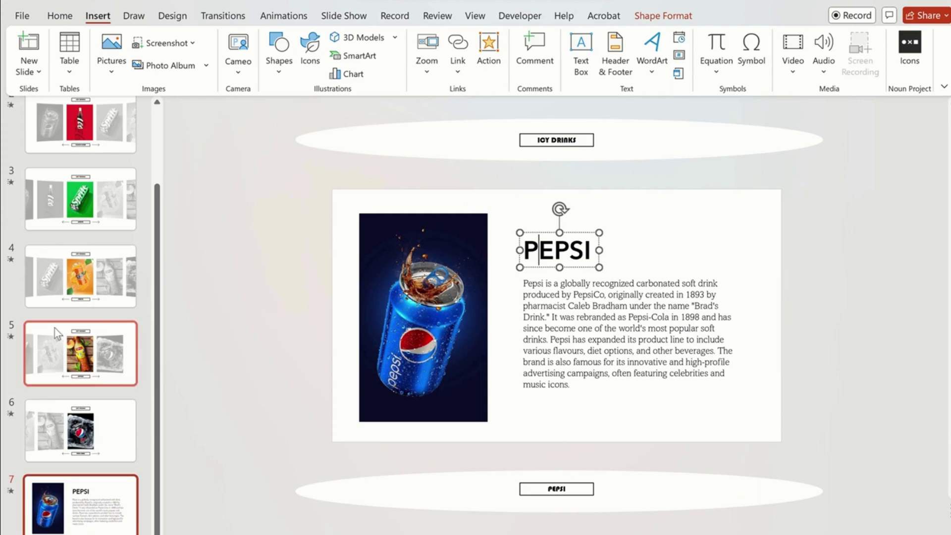
- Link the Pepsi picture on slide 1 to Slide 7 in this document
scroll(55, 328, up, 3)
click(79, 141)
click(425, 300)
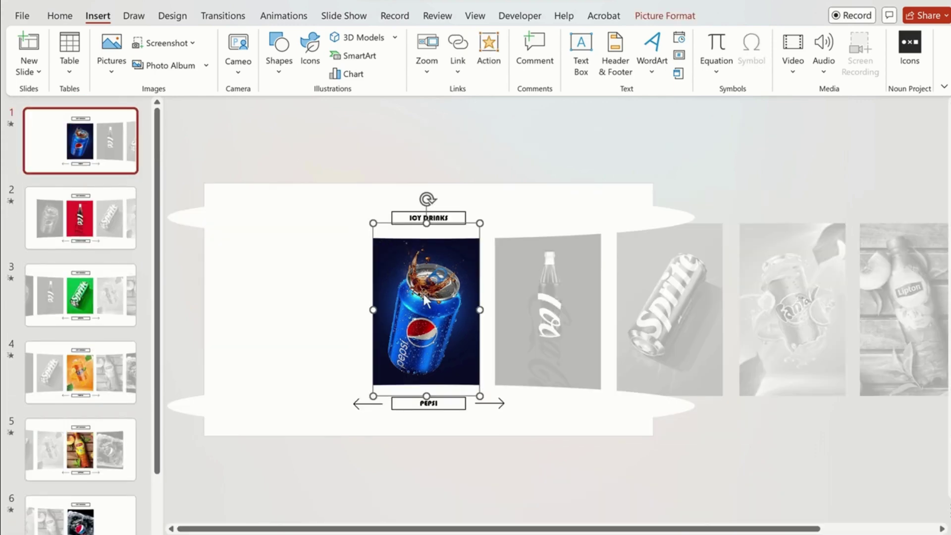
right_click(424, 300)
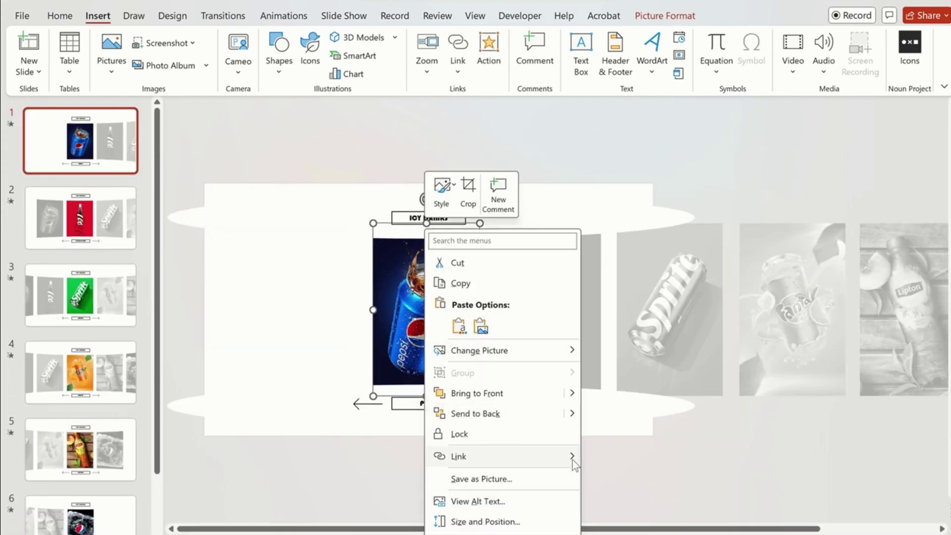
mouse_move(572, 459)
click(611, 509)
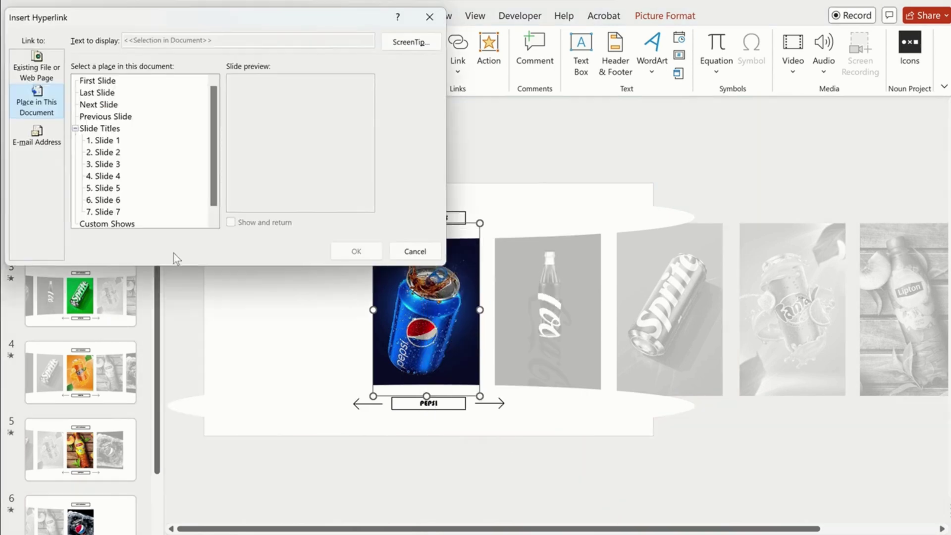
click(107, 212)
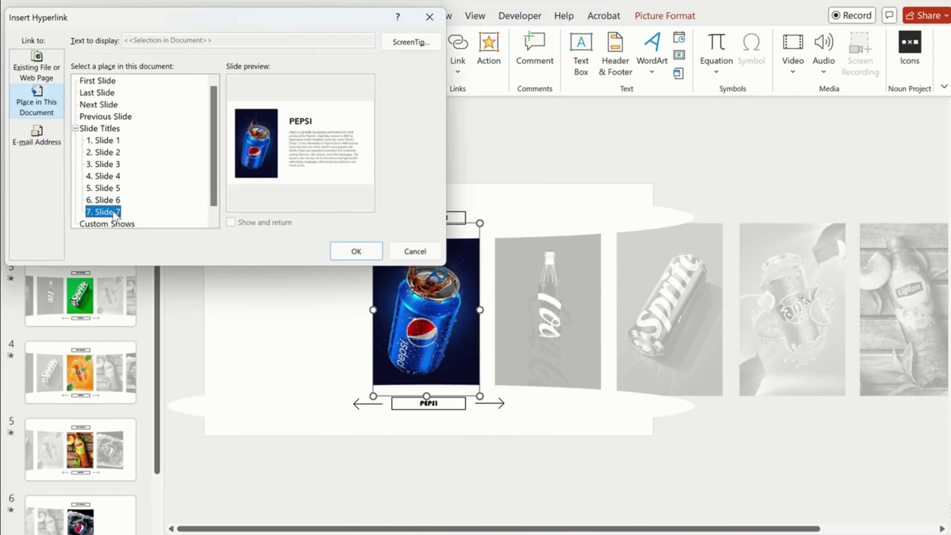
click(355, 251)
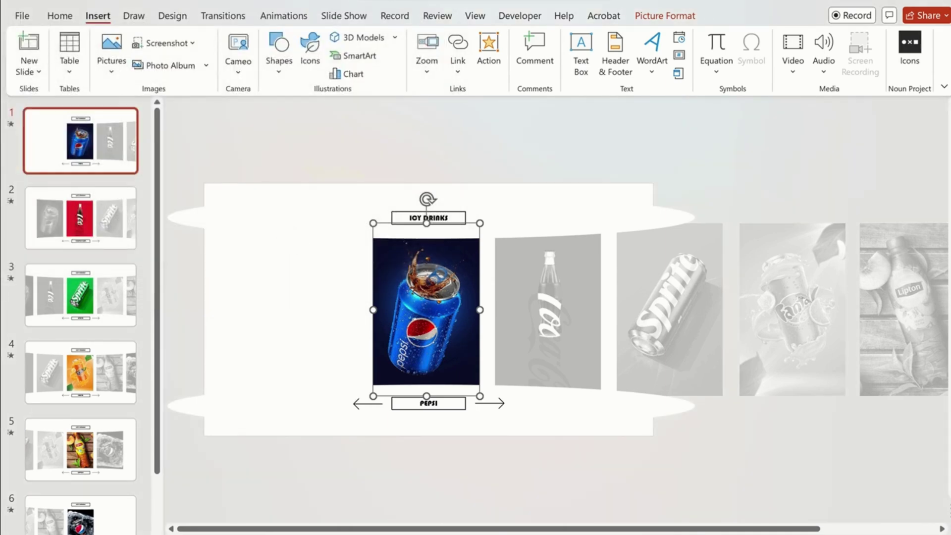
- Run the slide show from slide 1 and test the Pepsi picture's link
key(F5)
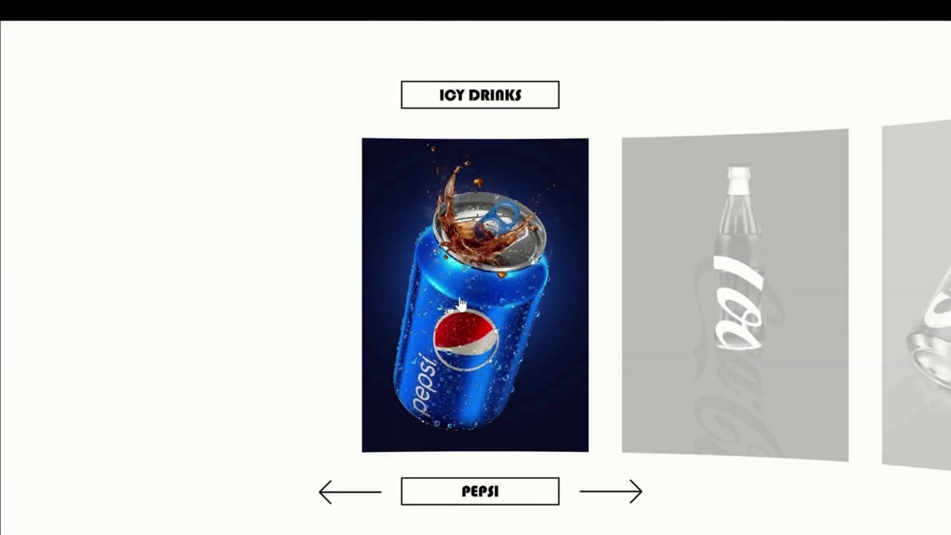
click(458, 300)
key(Escape)
- Insert the thin left arrow stock icon, found by searching arrow, below the description on slide 7
click(89, 490)
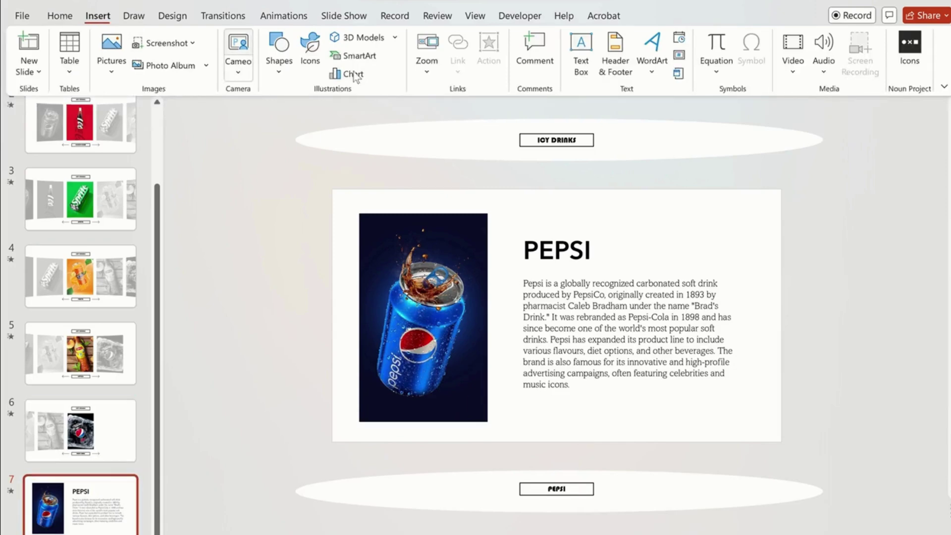
click(312, 63)
text(arrow)
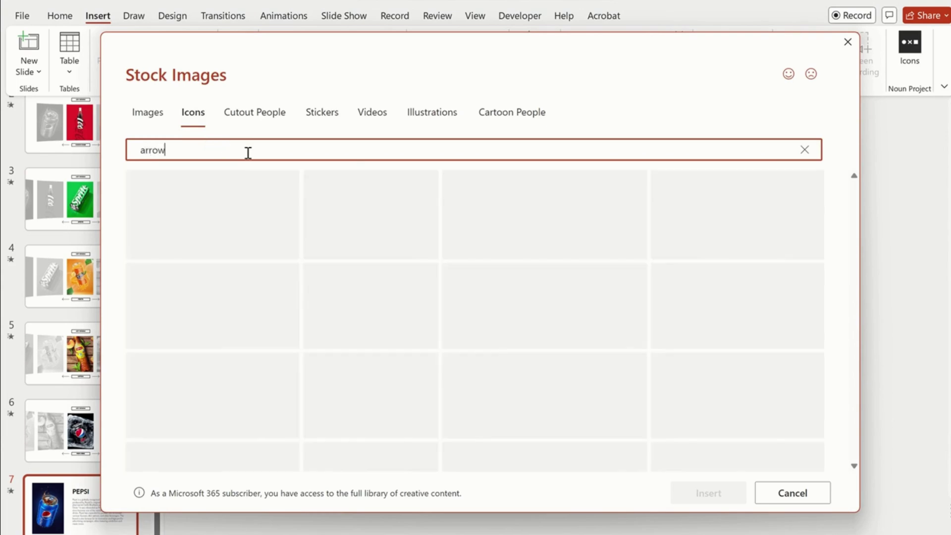
click(758, 308)
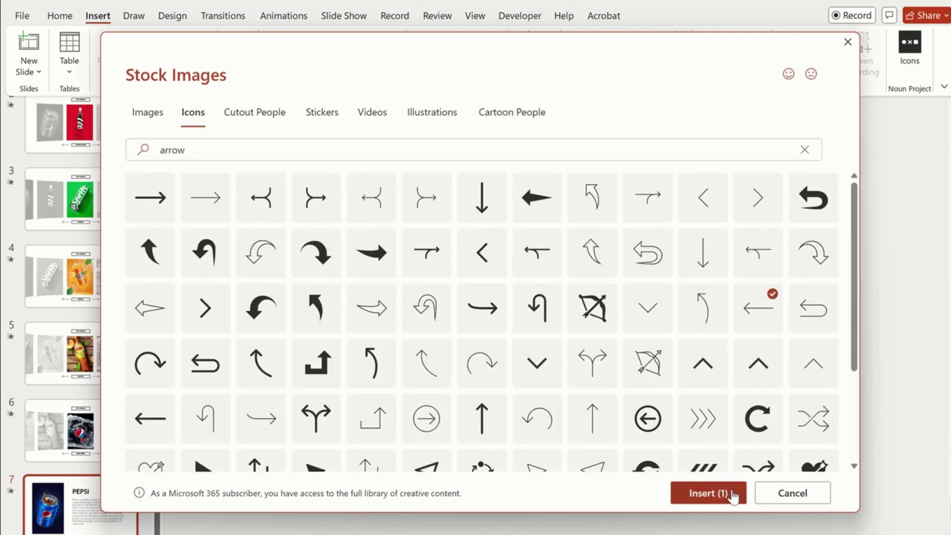
click(708, 493)
drag(566, 303, 548, 406)
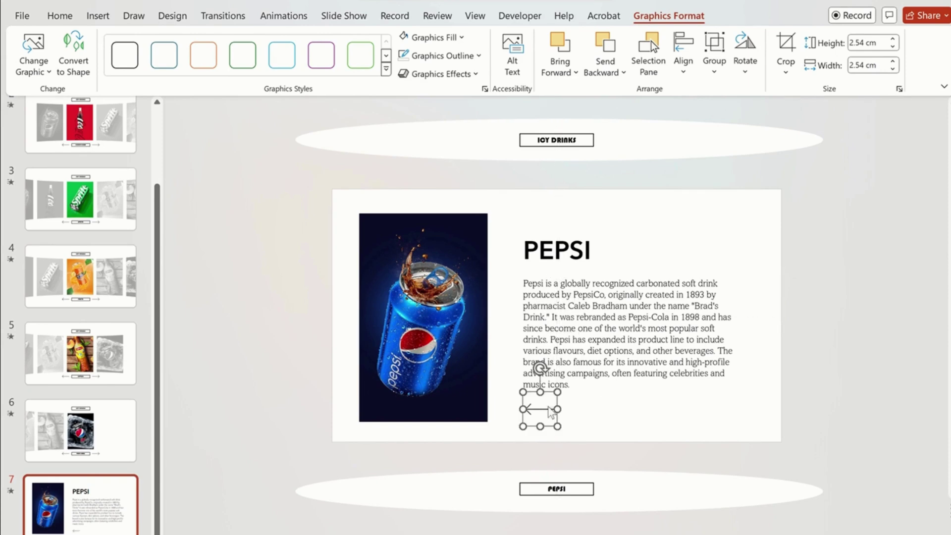
- Link slide 7's left arrow icon to Slide 1 in this document
right_click(548, 406)
mouse_move(619, 285)
click(386, 346)
click(118, 141)
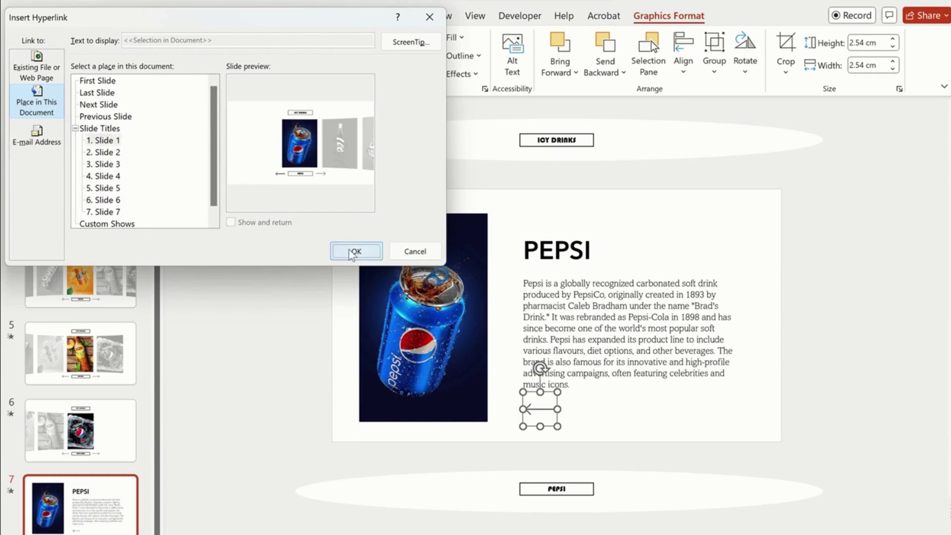
click(356, 251)
click(300, 263)
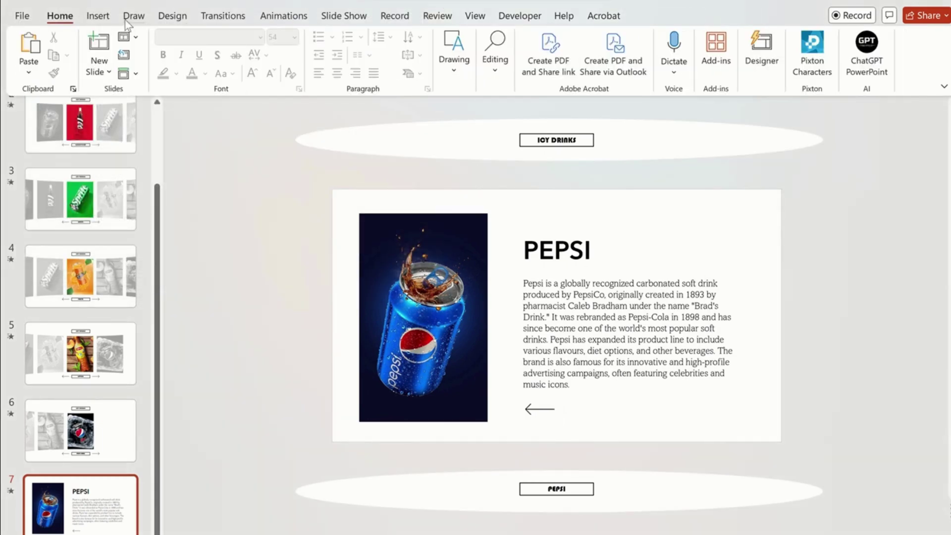
- Run the slide show and test going from the Pepsi picture to its detail slide and back with the arrow
key(shift+F5)
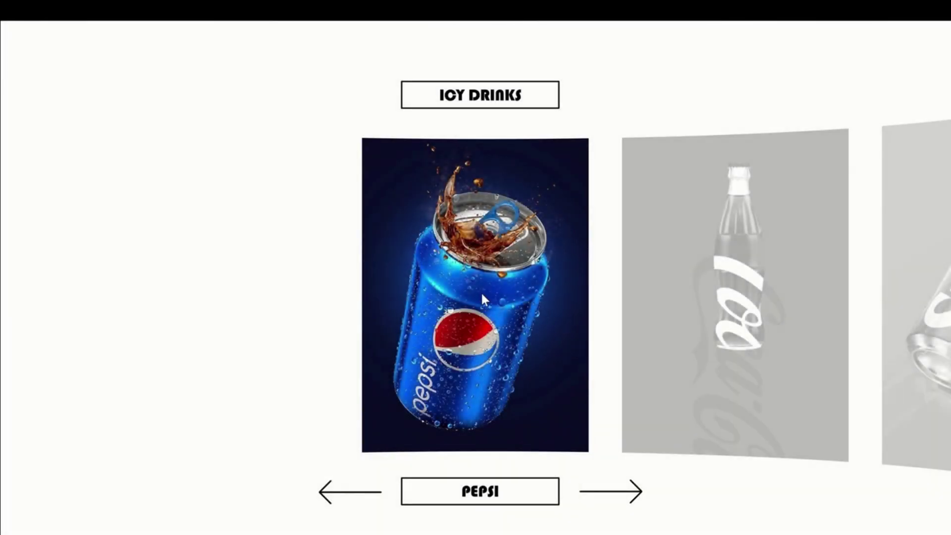
click(481, 294)
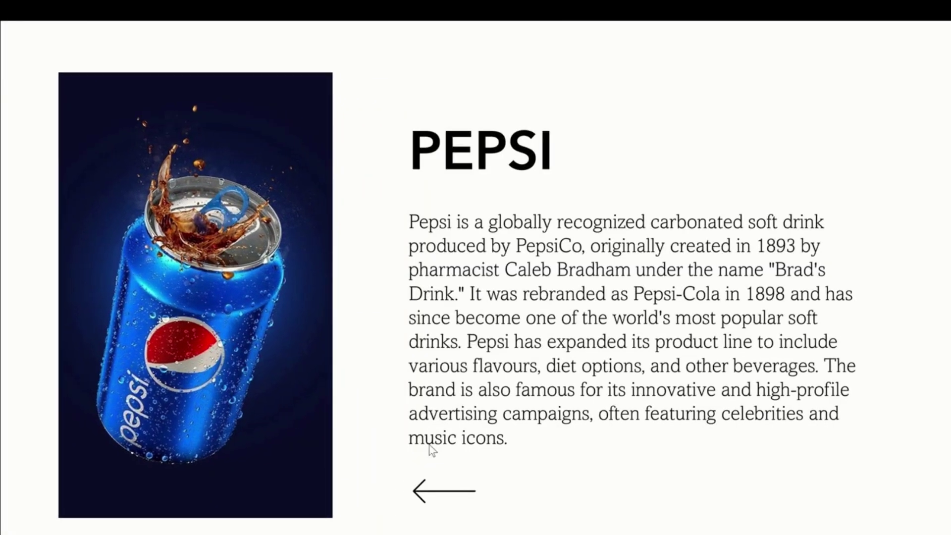
click(428, 493)
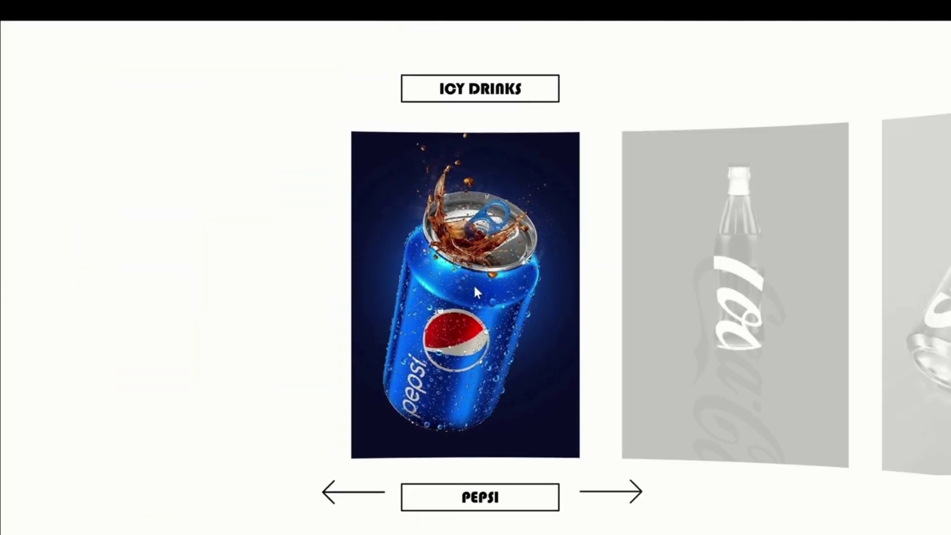
key(Escape)
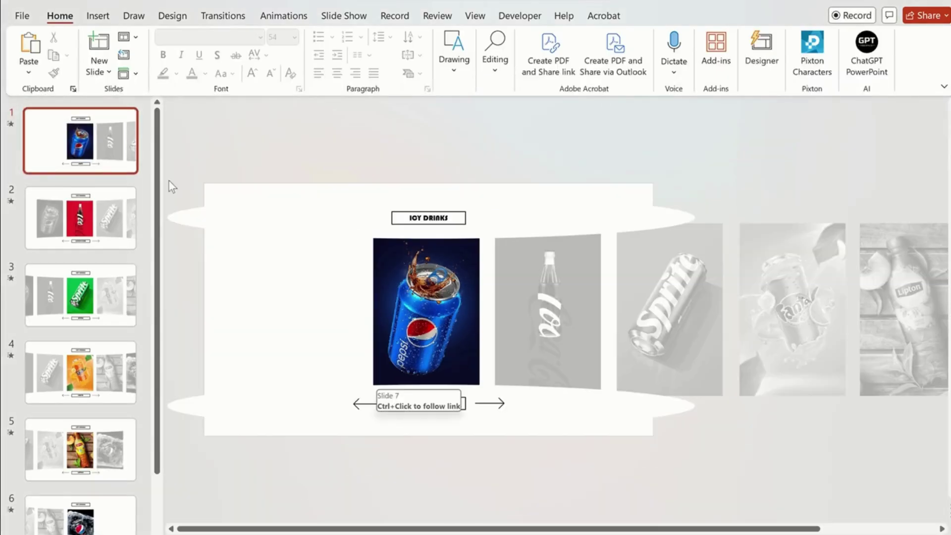
- Duplicate slide 2 and move the copy to the end of the deck as slide 8
click(119, 232)
right_click(118, 231)
click(149, 370)
drag(109, 307, 90, 529)
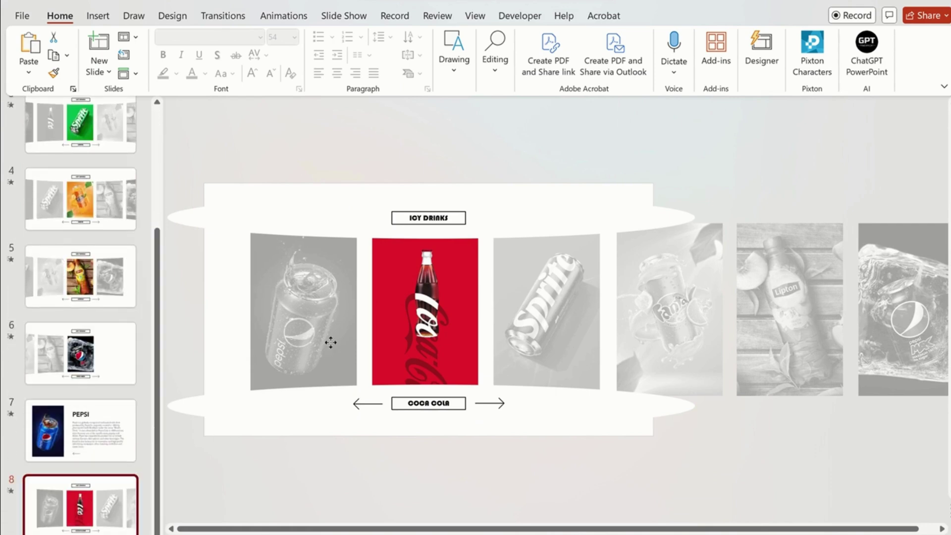
- Move slide 8's two ellipses with their labels off the slide, above and below it, and delete the arrow icons
click(329, 344)
scroll(469, 322, down, 2)
click(547, 250)
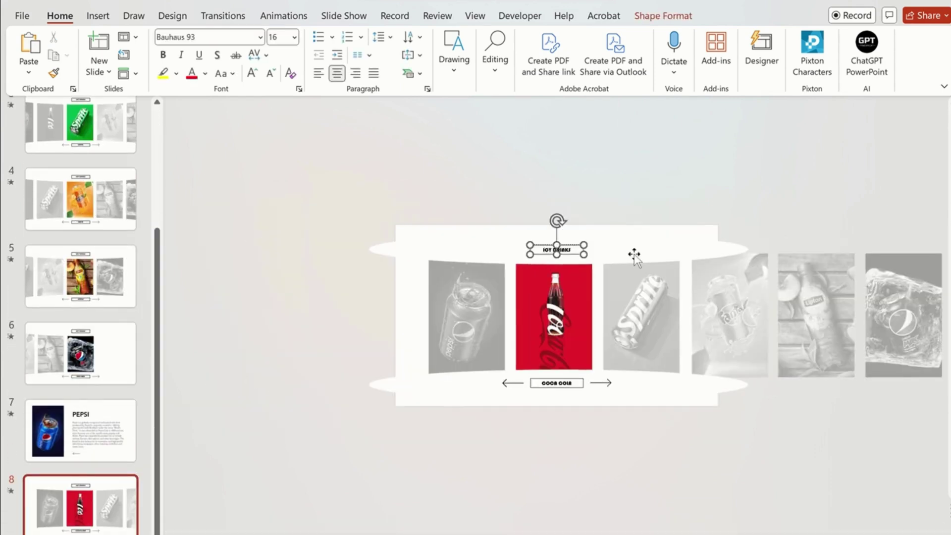
shift+click(656, 254)
drag(656, 254, 656, 195)
click(608, 383)
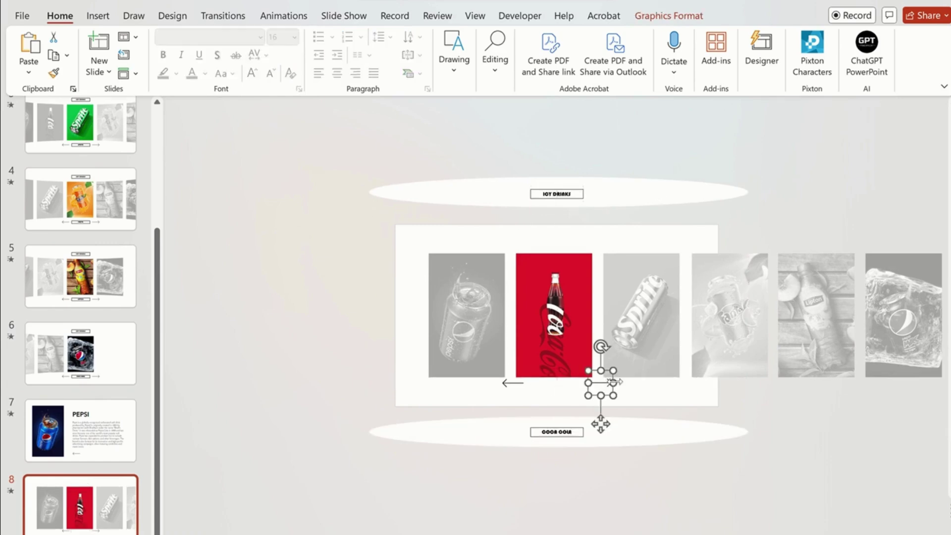
key(Delete)
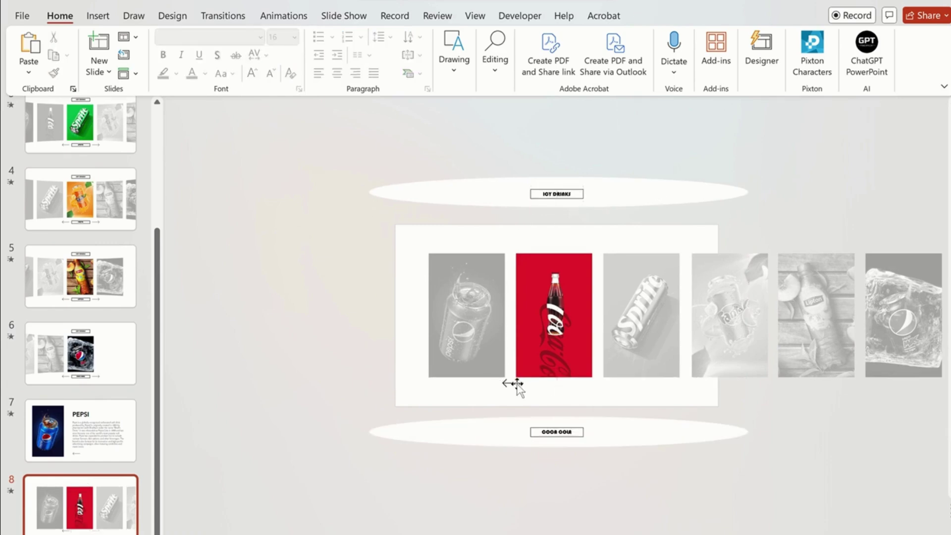
- Delete the five grey drink pictures from slide 8, keeping the red Coca-Cola picture
click(490, 343)
shift+click(638, 347)
shift+click(728, 349)
shift+click(817, 352)
shift+click(916, 353)
key(Delete)
- Delete the five empty picture placeholders from slide 8 and enlarge the Coca-Cola picture on the slide's left half
click(334, 334)
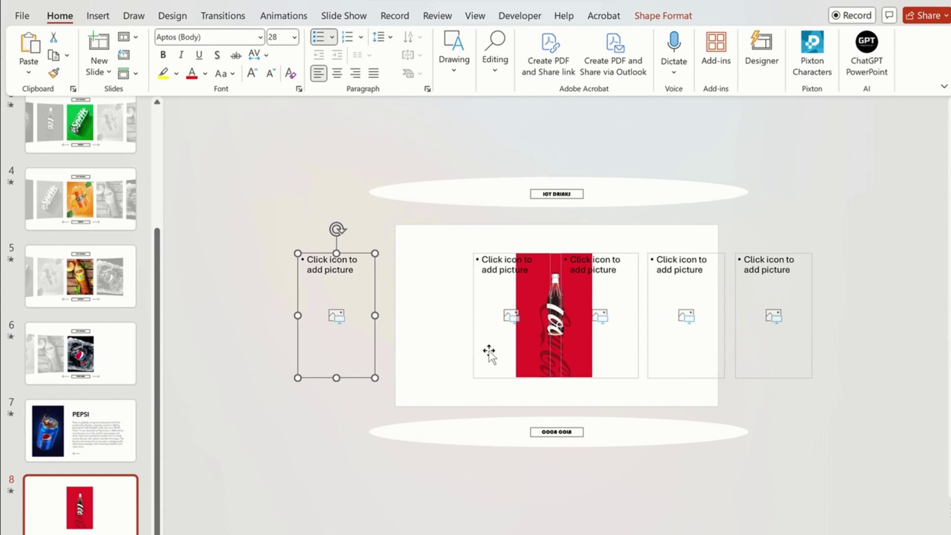
shift+click(486, 345)
shift+click(630, 373)
shift+click(708, 374)
shift+click(760, 378)
key(Delete)
drag(575, 366, 508, 387)
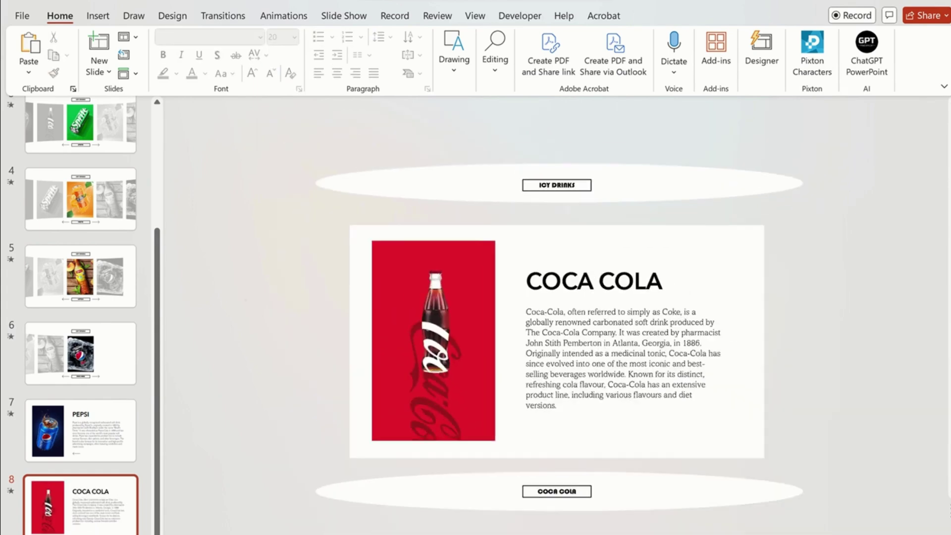
- Copy the back arrow from the Pepsi detail slide and paste it below the description on the Coca-Cola slide 8
scroll(614, 420, down, 1)
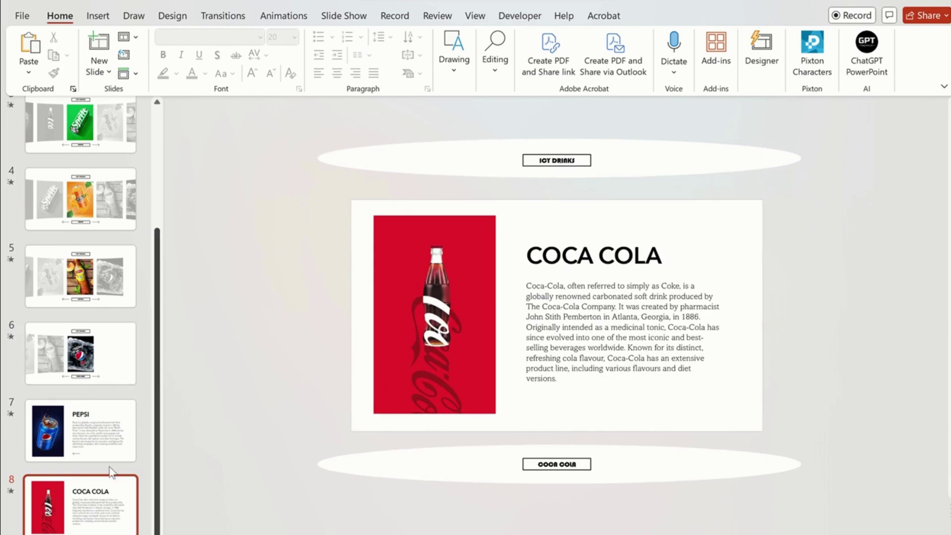
click(79, 430)
click(536, 402)
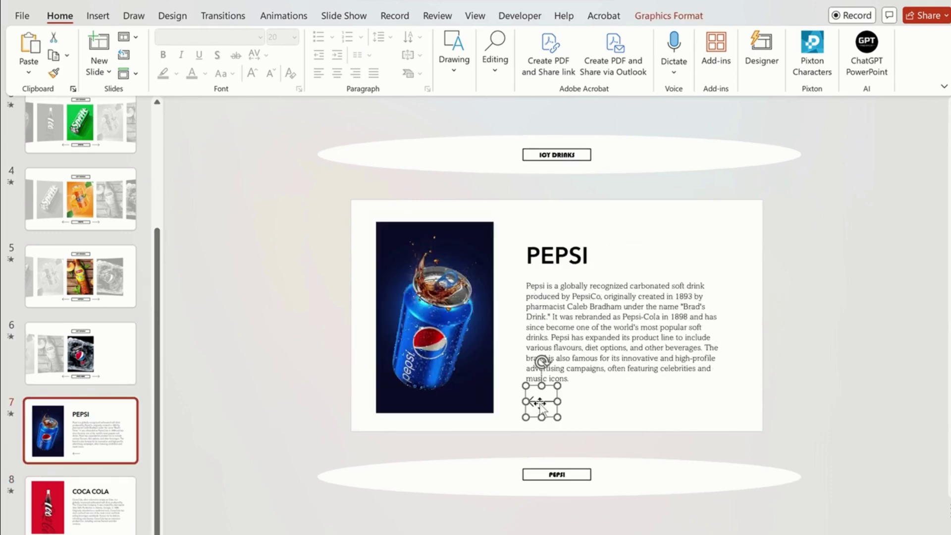
click(91, 503)
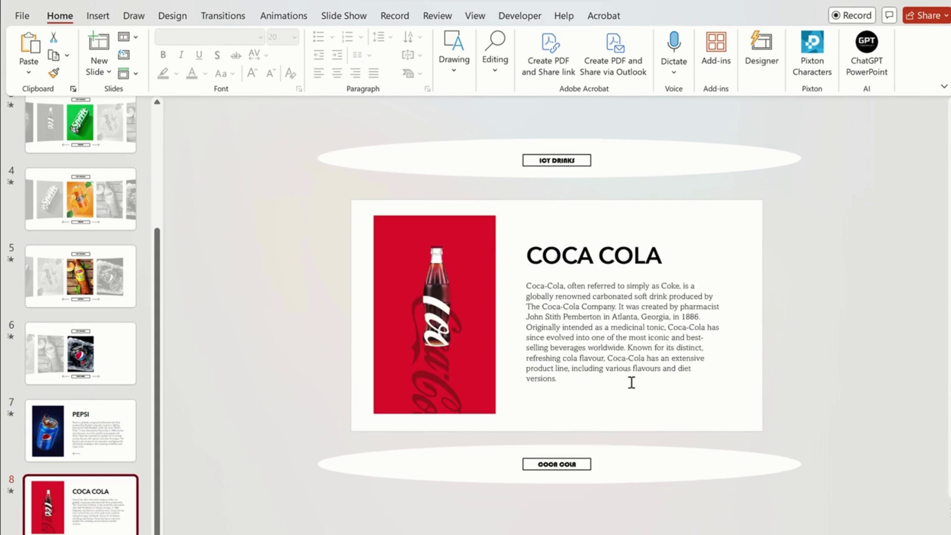
key(ctrl+v)
click(657, 386)
click(133, 476)
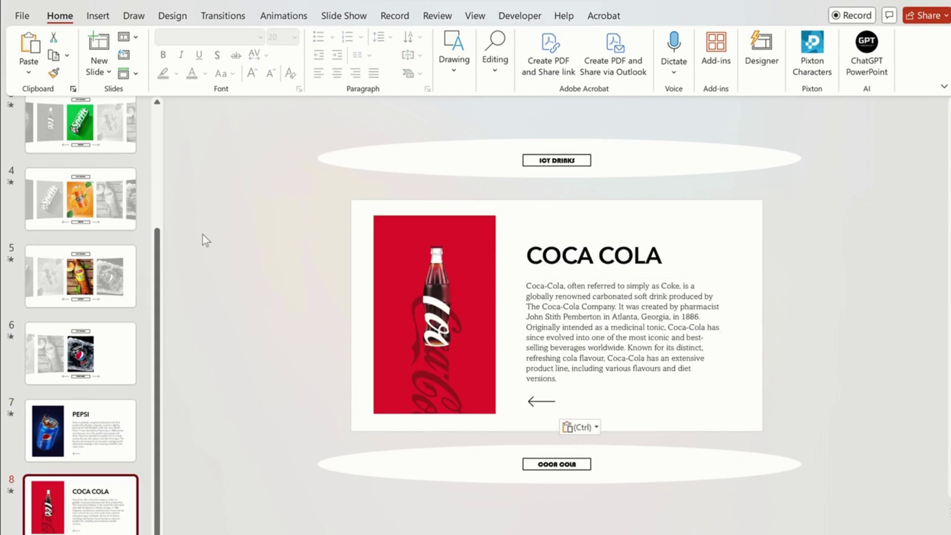
- Link the red Coca-Cola picture on slide 2 to Slide 8 in this document
scroll(103, 176, up, 4)
click(86, 206)
click(450, 300)
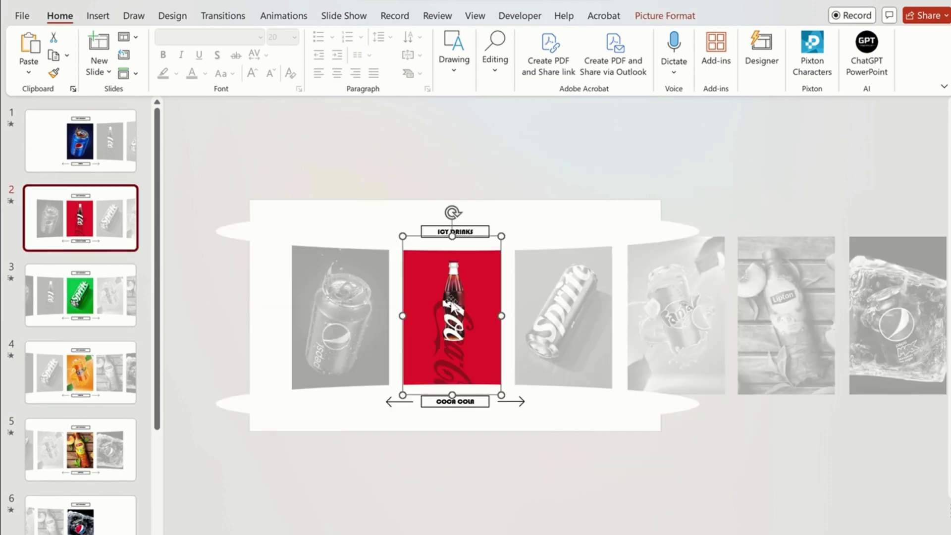
right_click(451, 299)
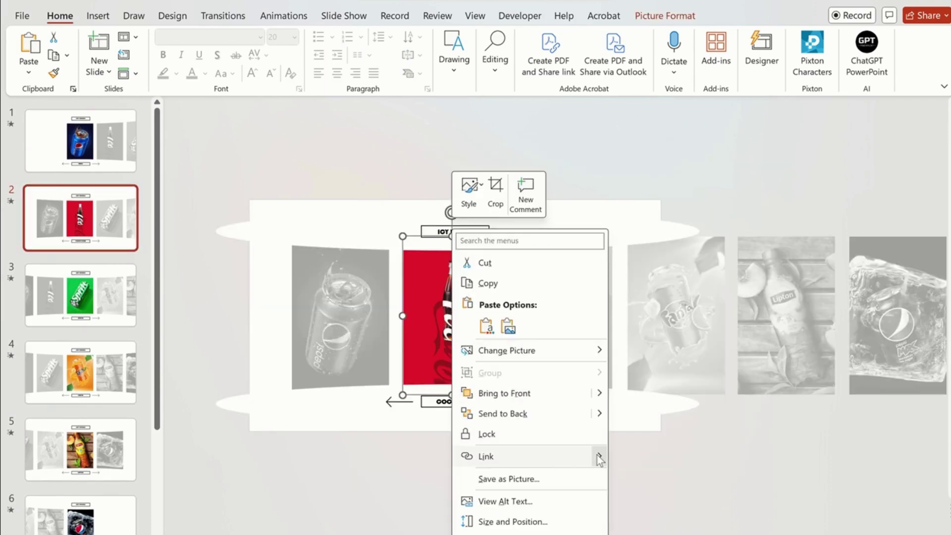
mouse_move(597, 456)
click(170, 512)
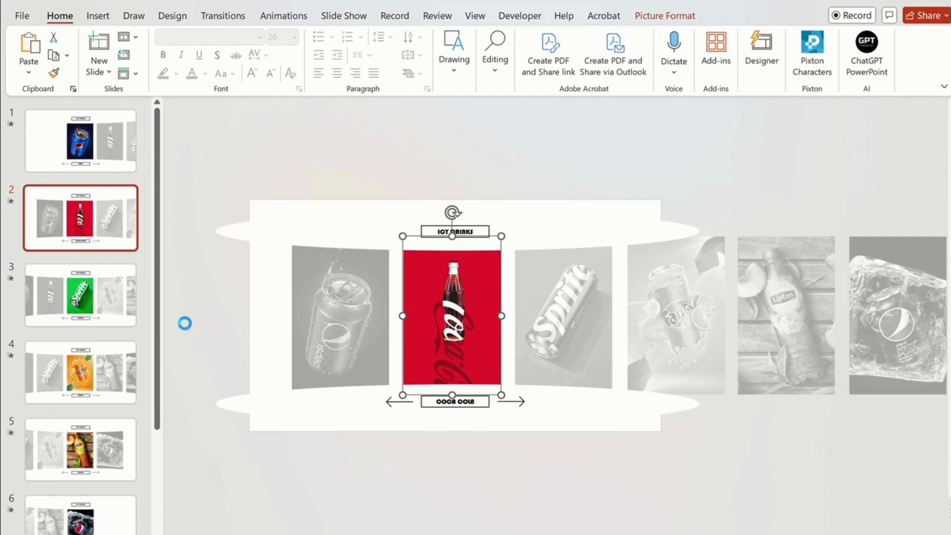
scroll(186, 187, down, 1)
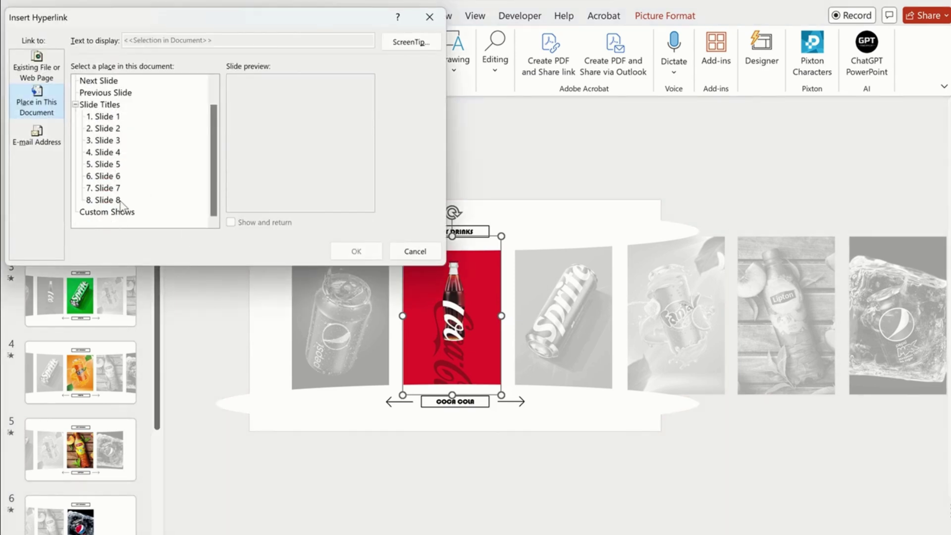
click(107, 200)
click(355, 256)
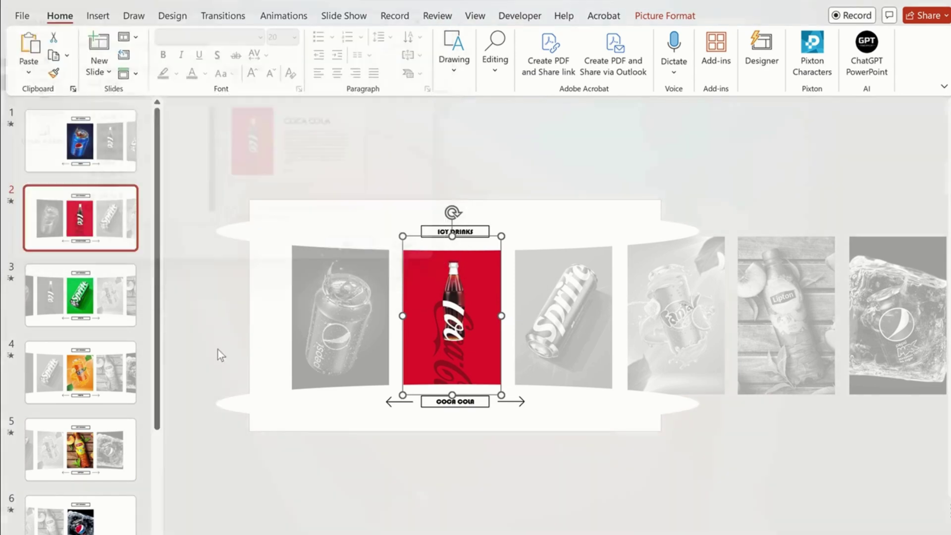
- Remove the existing link from the back arrow on the Coca-Cola slide 8
scroll(85, 511, down, 3)
click(86, 511)
click(540, 402)
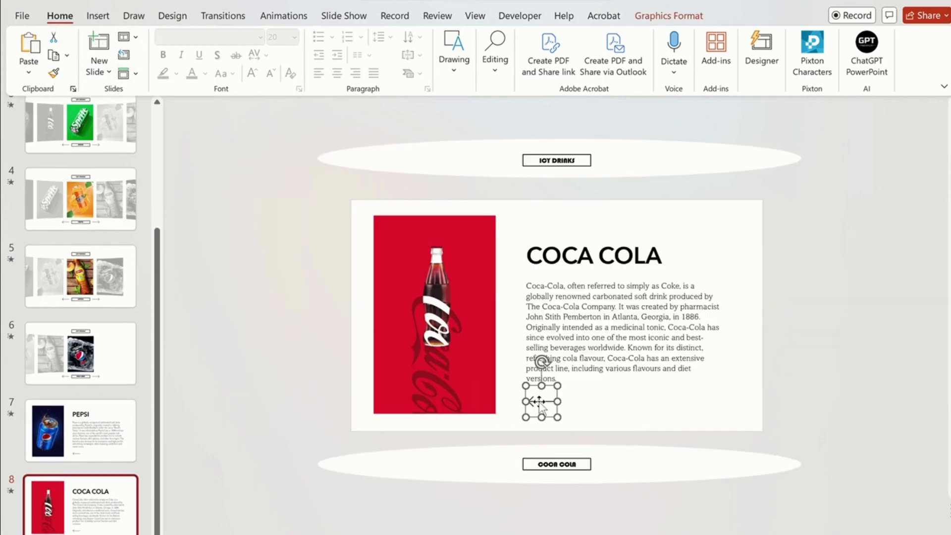
right_click(541, 407)
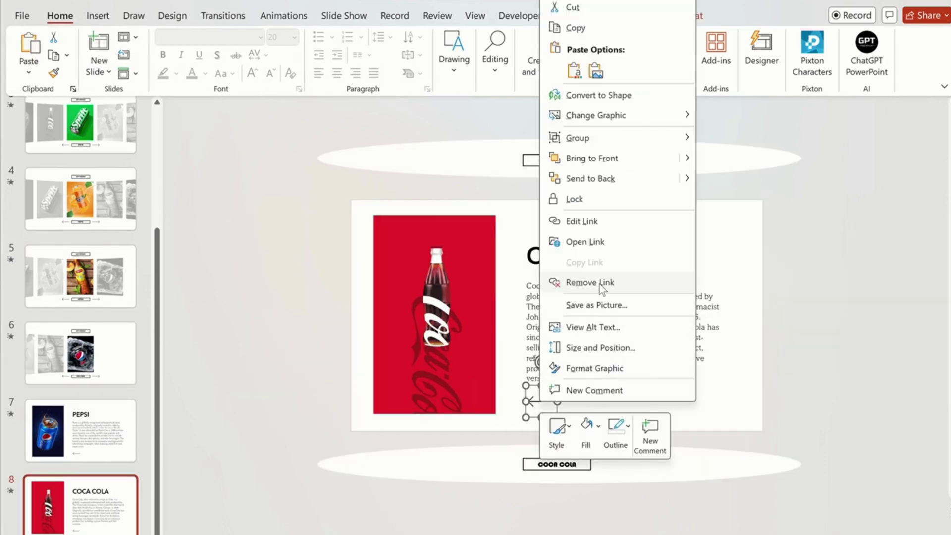
click(589, 282)
- Link the back arrow on slide 8 to Slide 2 in this document
right_click(542, 406)
mouse_move(688, 281)
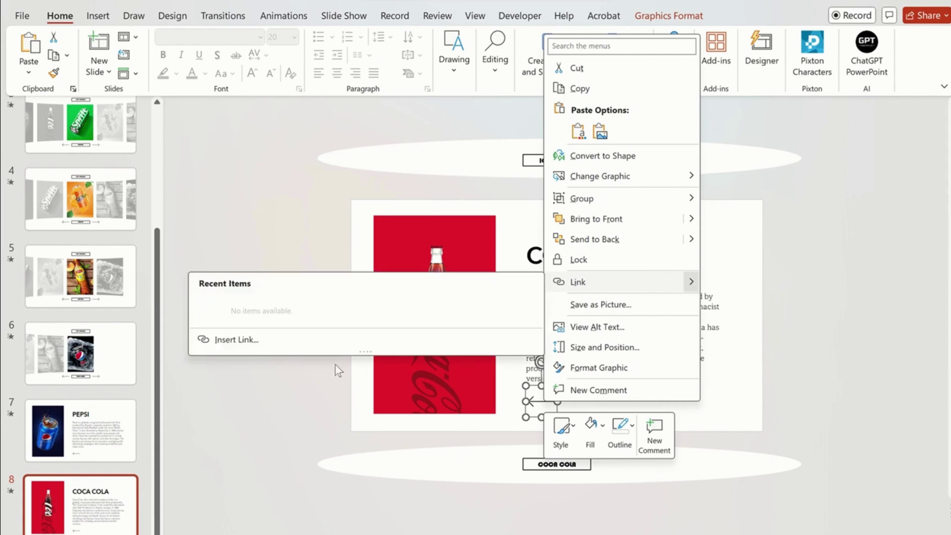
click(250, 340)
click(107, 152)
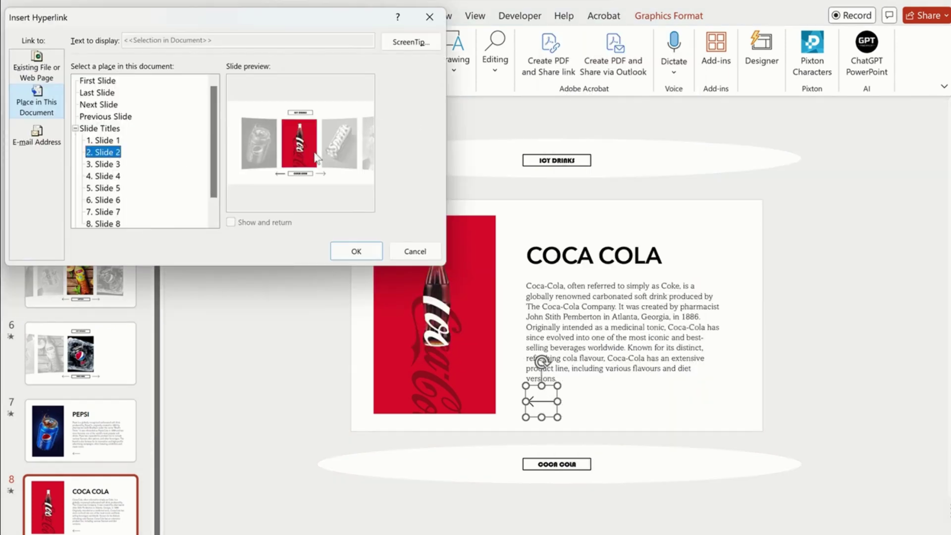
click(356, 251)
- Run the slide show and follow the Pepsi picture's link to its detail slide
click(80, 276)
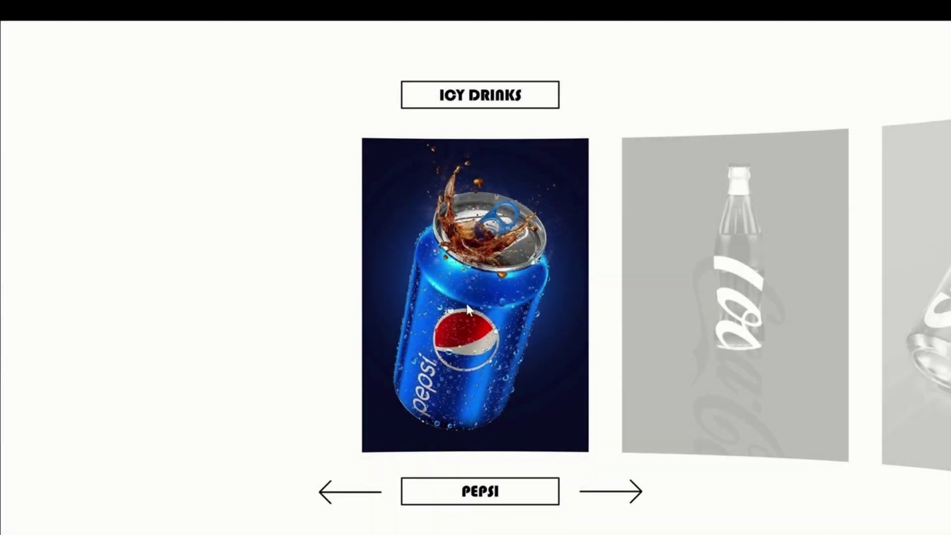
click(466, 301)
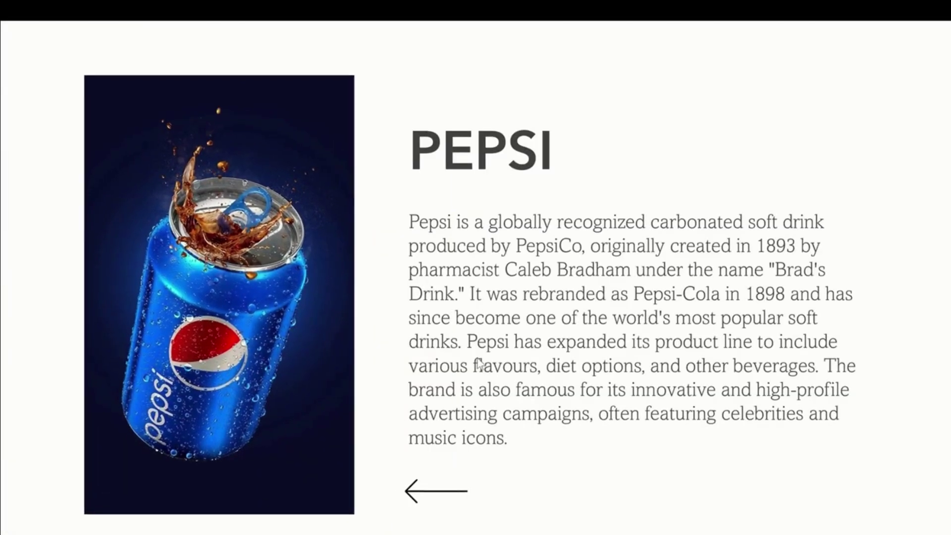